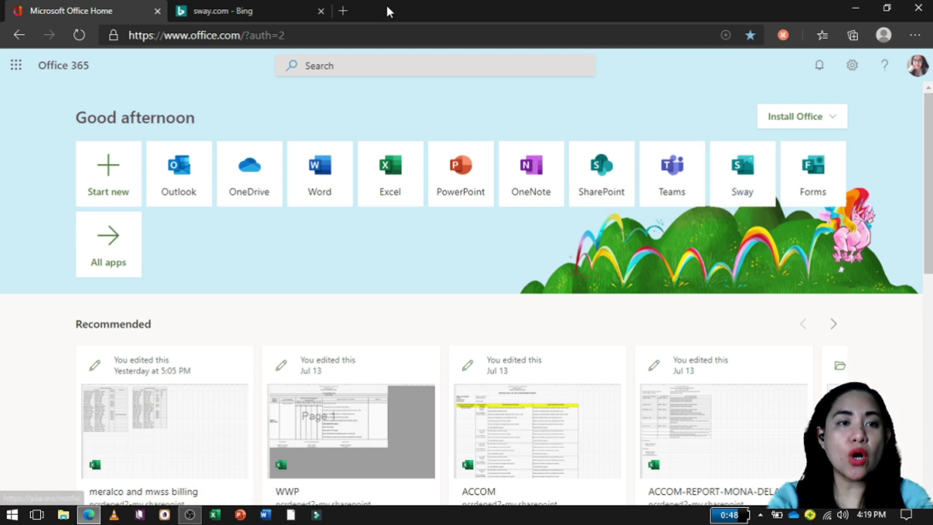
# Step: Open Sway from the Office 365 home page
pyautogui.click(264, 1)
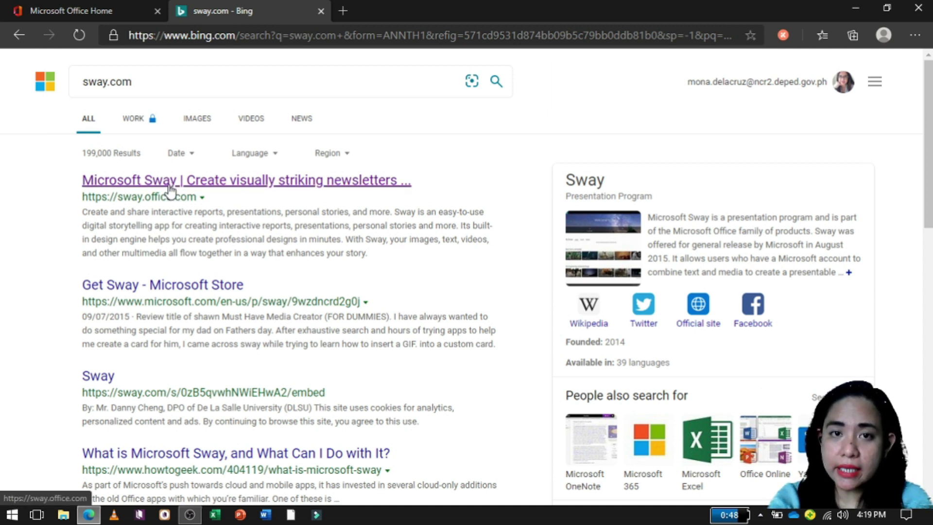
pyautogui.click(81, 4)
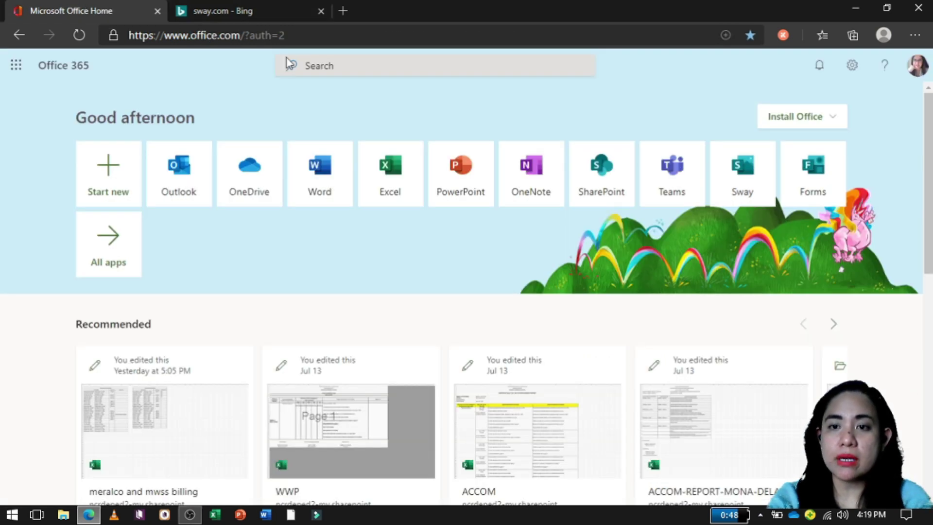
pyautogui.click(740, 187)
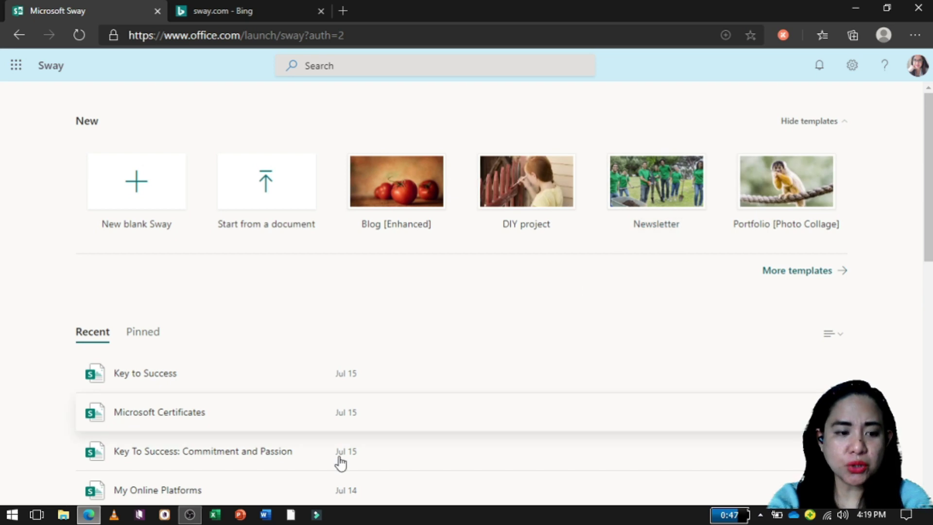
# Step: Look through the list of recent Sways on the Sway start page
pyautogui.moveTo(314, 351)
pyautogui.scroll(-9, 314, 352)
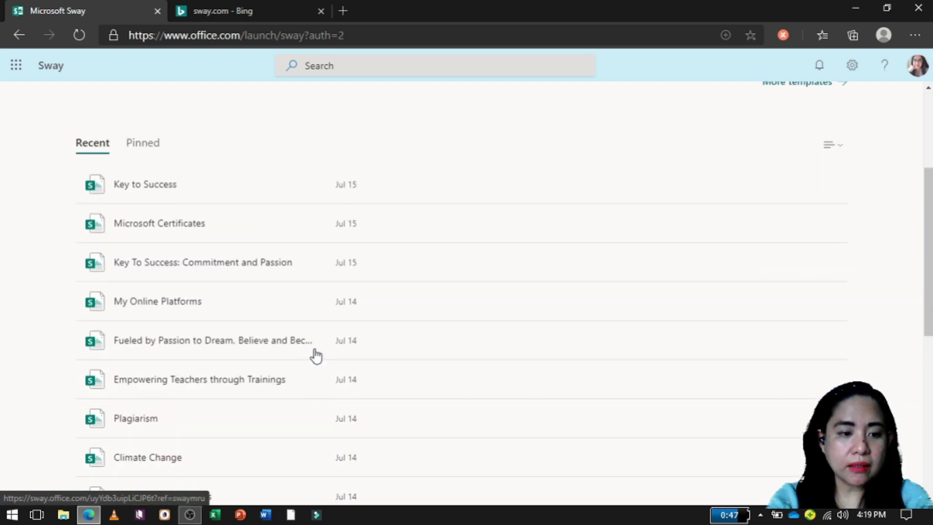
pyautogui.scroll(3, 316, 355)
pyautogui.scroll(7, 320, 356)
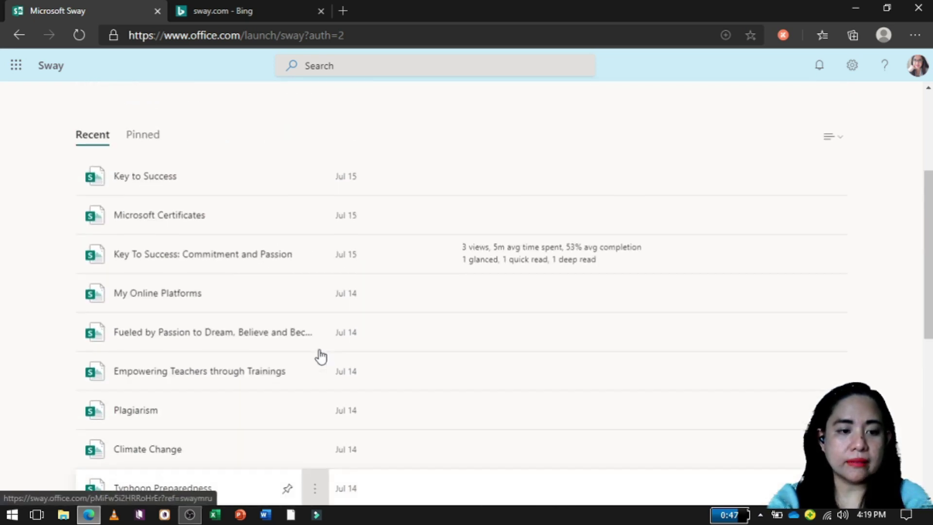
pyautogui.scroll(-3, 147, 358)
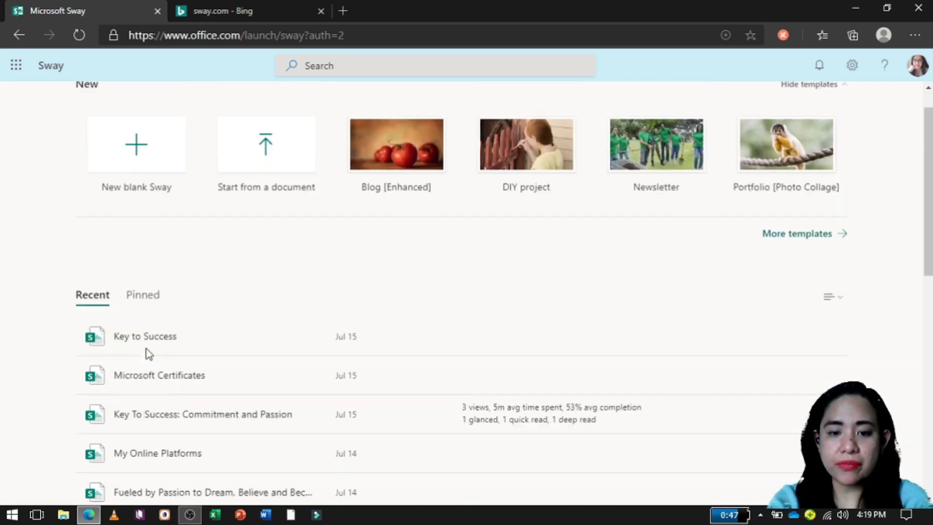
pyautogui.scroll(3, 146, 356)
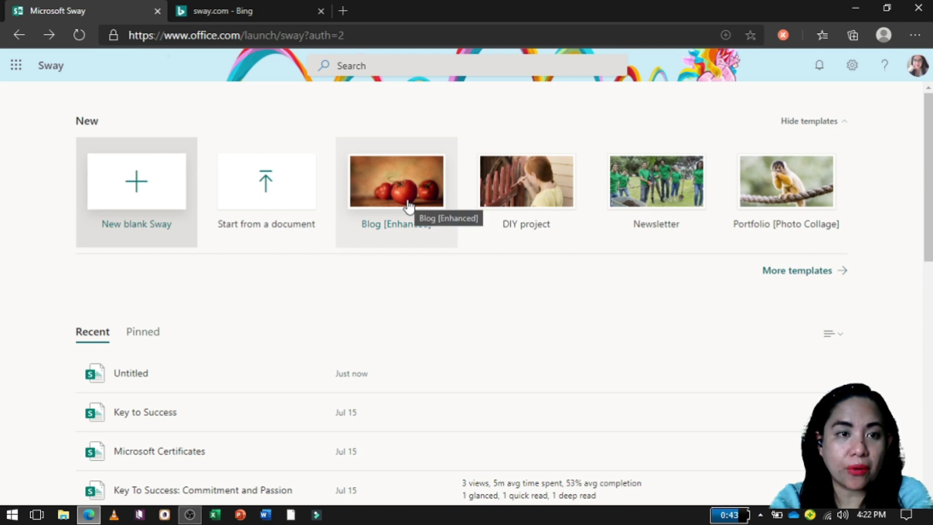
# Step: Browse the full template gallery and create a new blank Sway
pyautogui.click(783, 275)
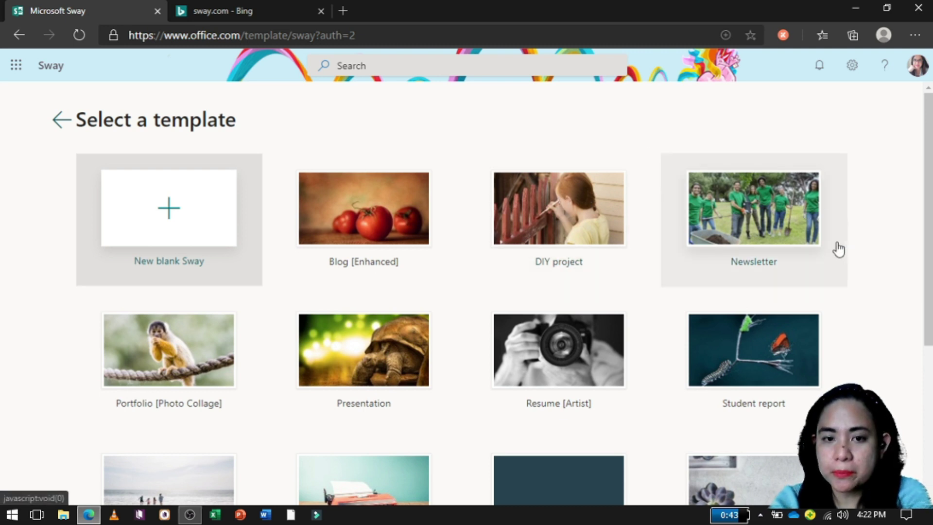
pyautogui.scroll(-5, 839, 250)
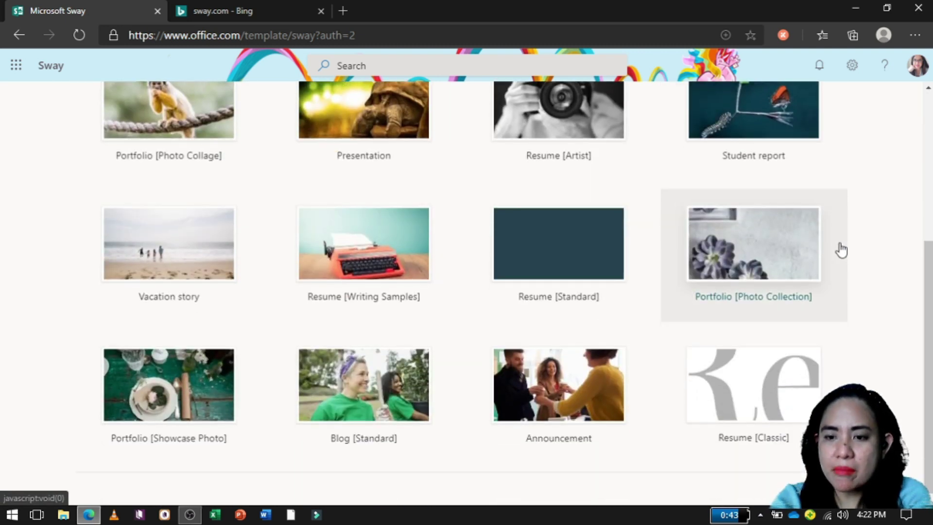
pyautogui.scroll(5, 842, 250)
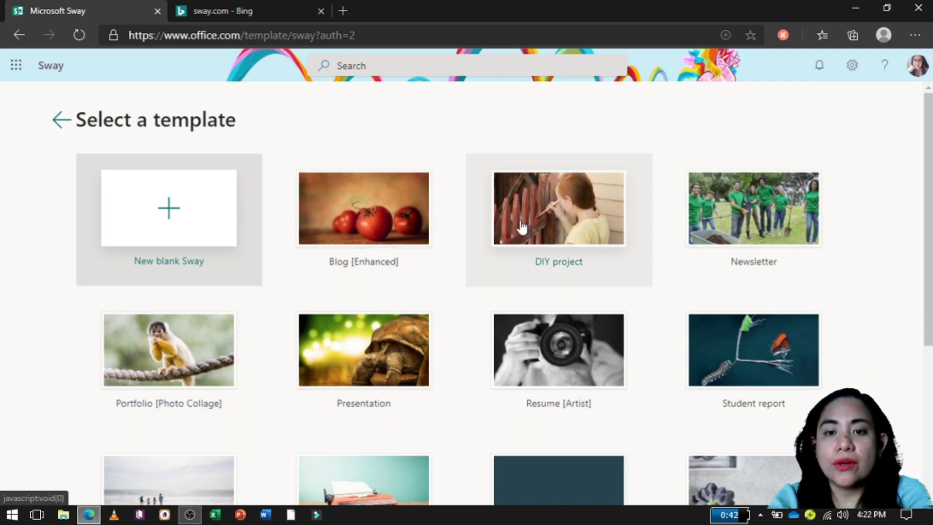
pyautogui.scroll(-1, 555, 227)
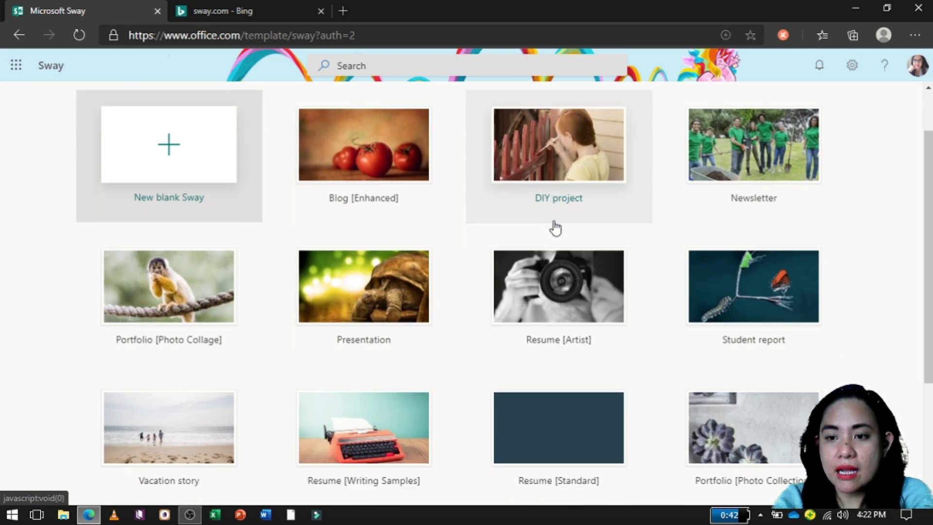
pyautogui.scroll(-1, 753, 242)
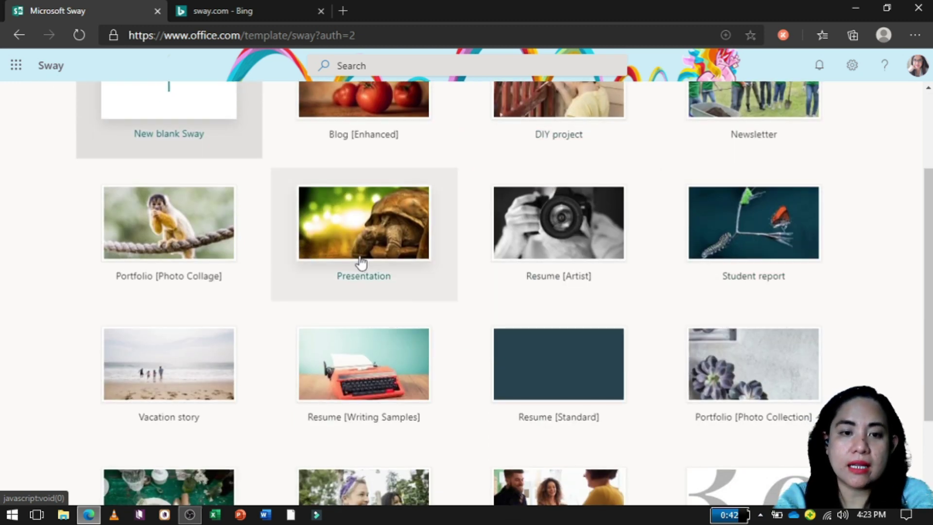
pyautogui.scroll(-1, 359, 255)
pyautogui.scroll(4, 361, 255)
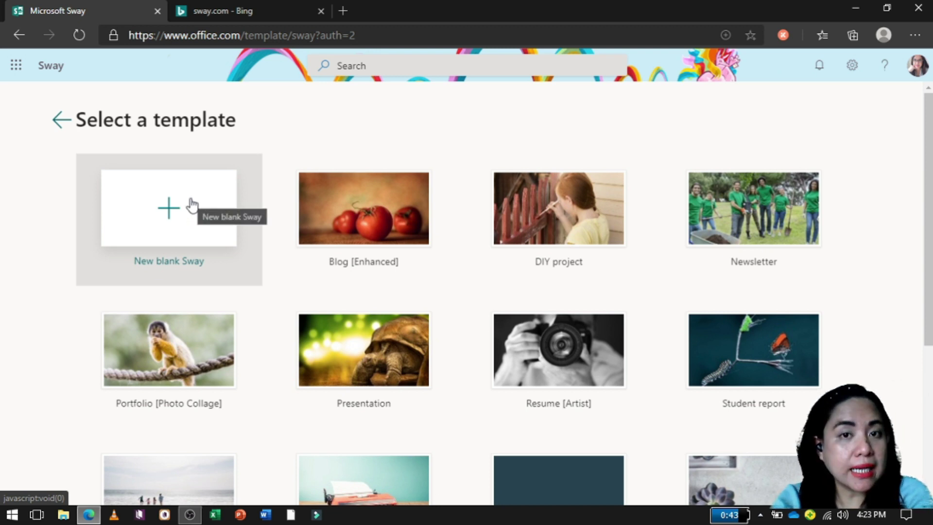
pyautogui.click(168, 208)
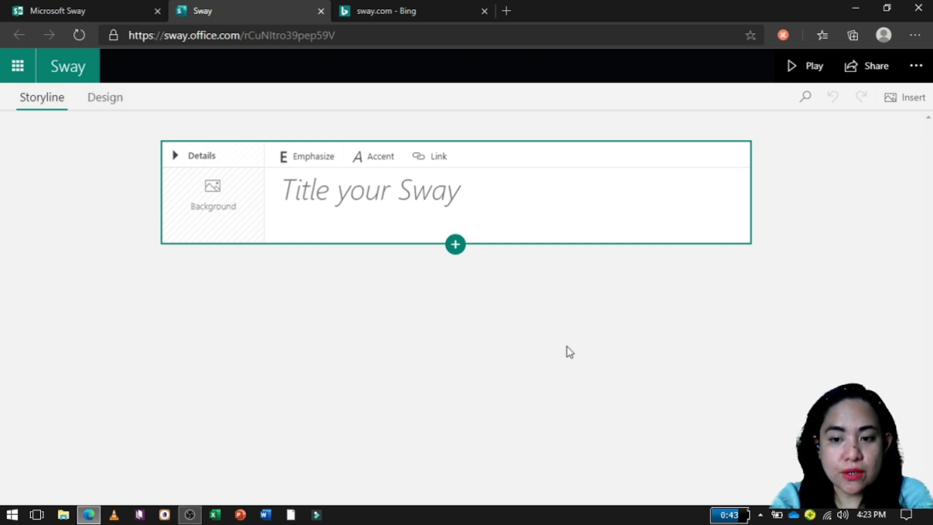
# Step: Title the Sway "Success is the key"
pyautogui.click(334, 200)
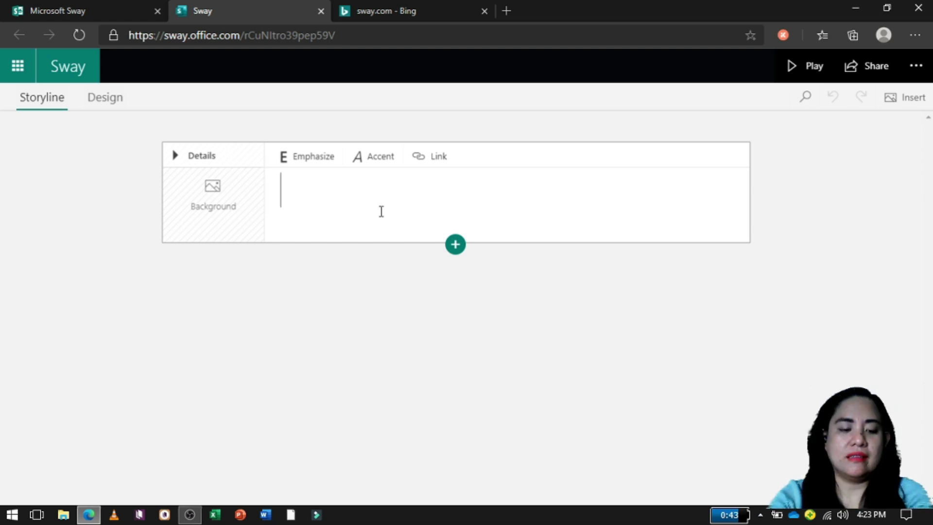
pyautogui.write('Suc')
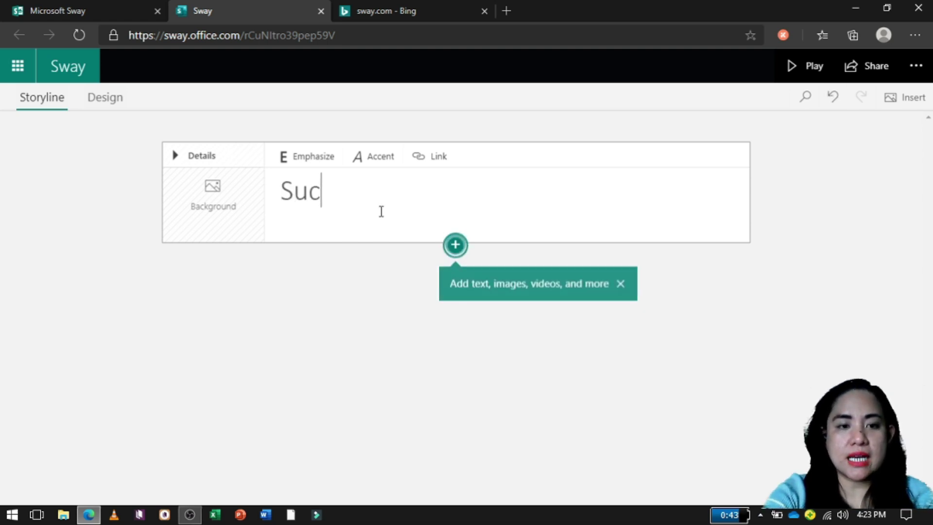
pyautogui.write('cess')
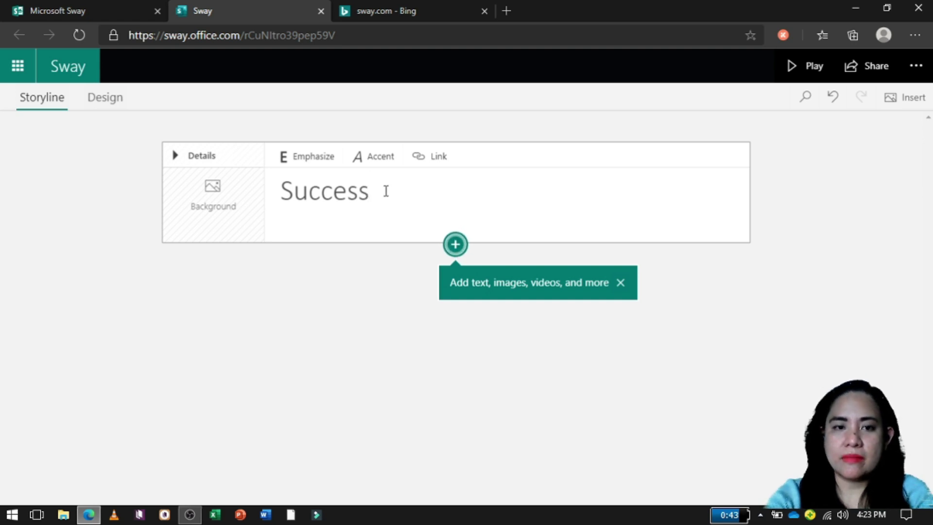
pyautogui.write(' is ')
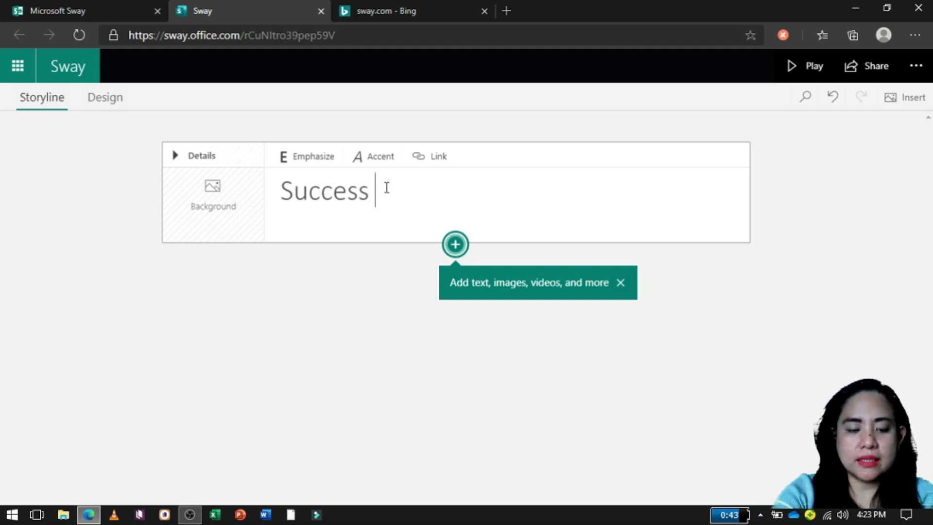
pyautogui.write('the key')
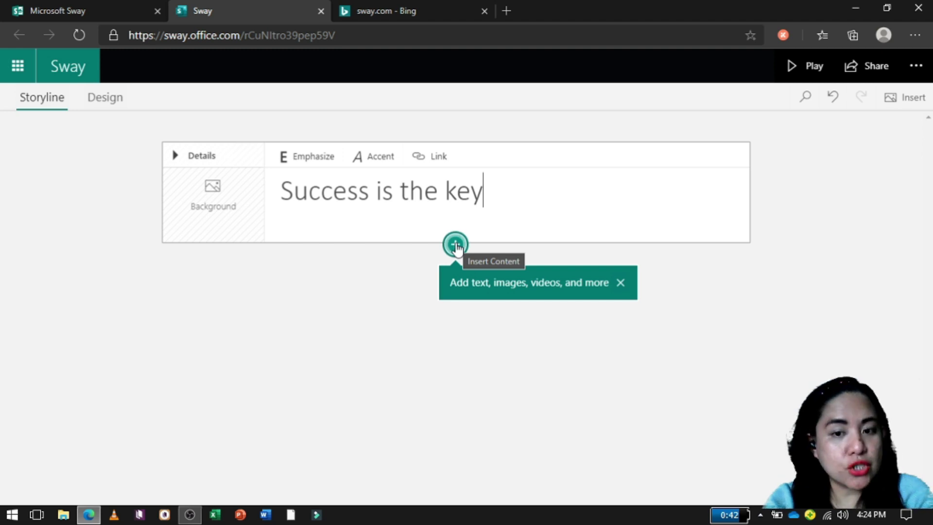
# Step: Search for background images for the title card using the suggested search "Success"
pyautogui.click(219, 199)
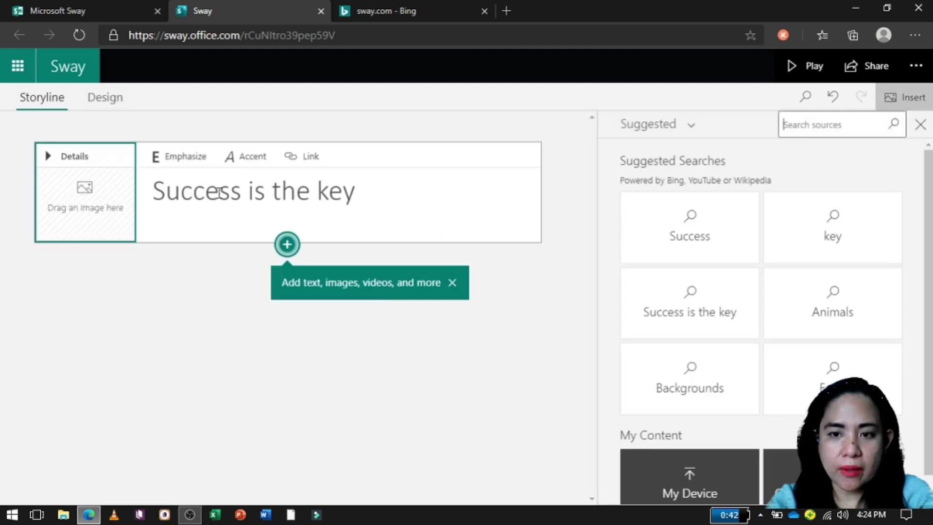
pyautogui.click(238, 200)
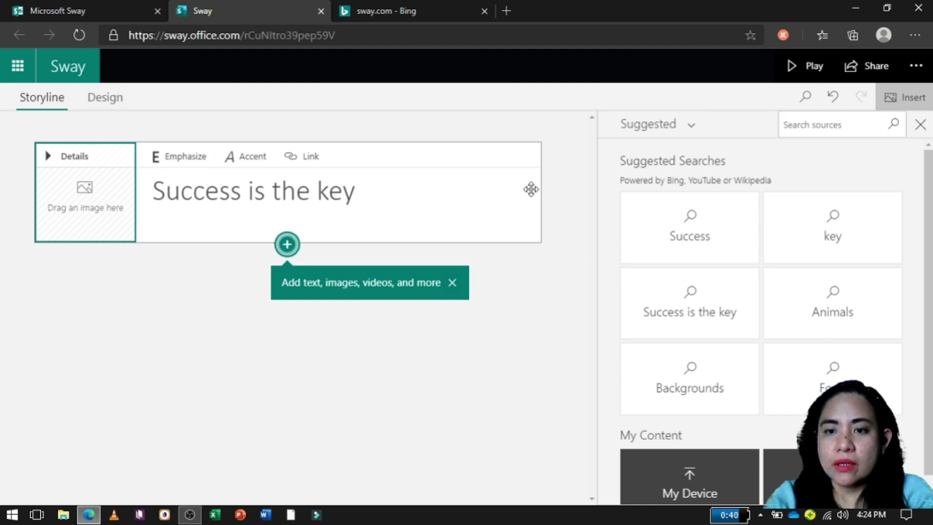
pyautogui.click(92, 202)
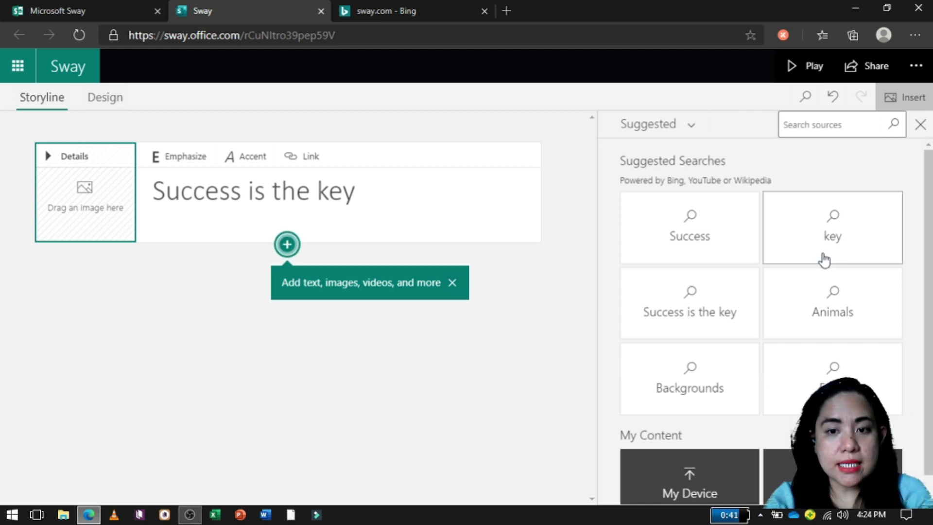
pyautogui.click(724, 241)
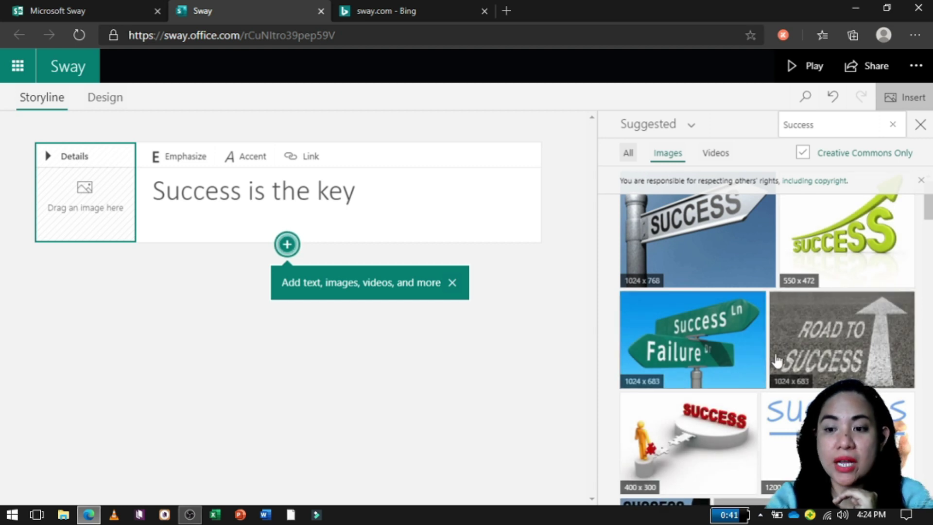
# Step: Add the green "Success / Failure" road sign image from the search results as the title card's background
pyautogui.scroll(-5, 792, 357)
pyautogui.scroll(-5, 793, 355)
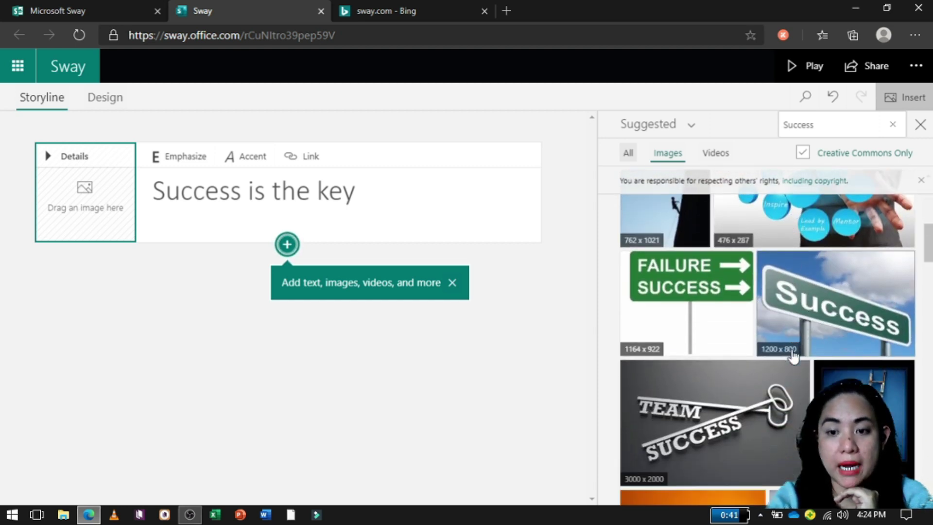
pyautogui.scroll(-4, 794, 356)
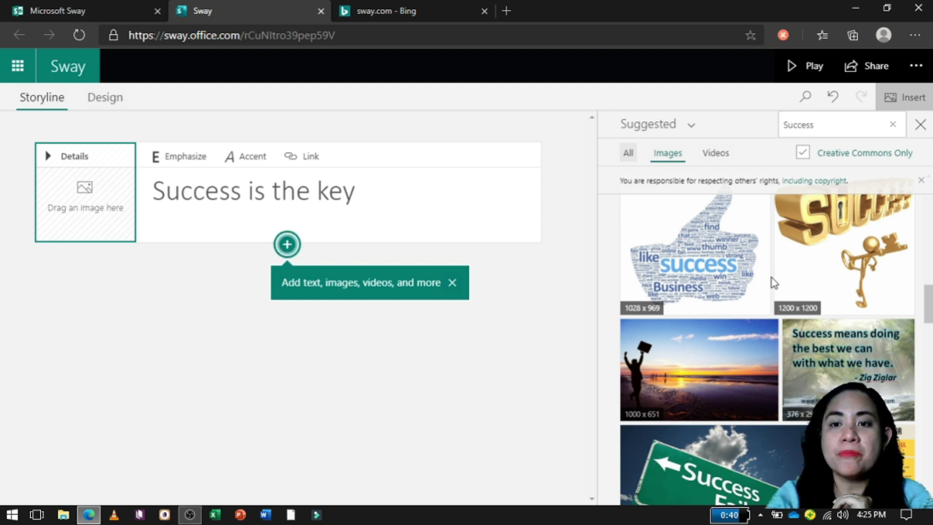
pyautogui.click(713, 155)
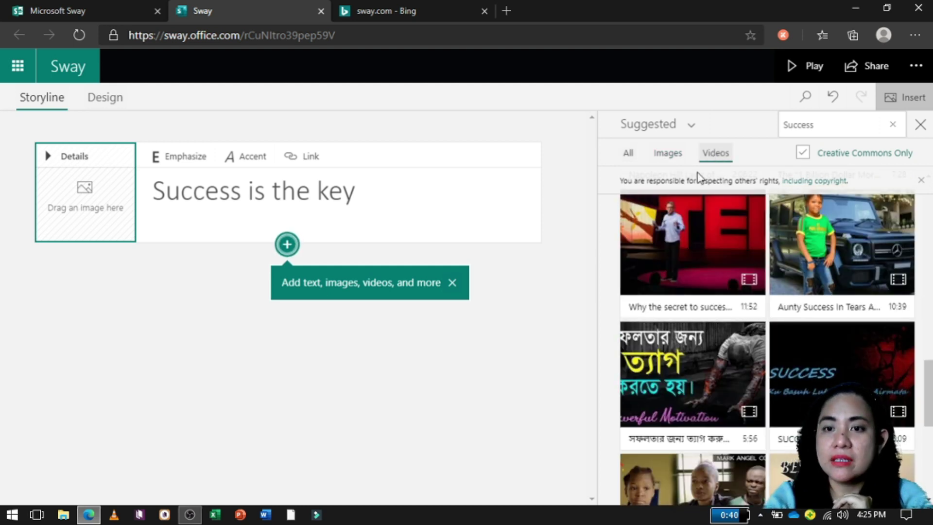
pyautogui.click(670, 156)
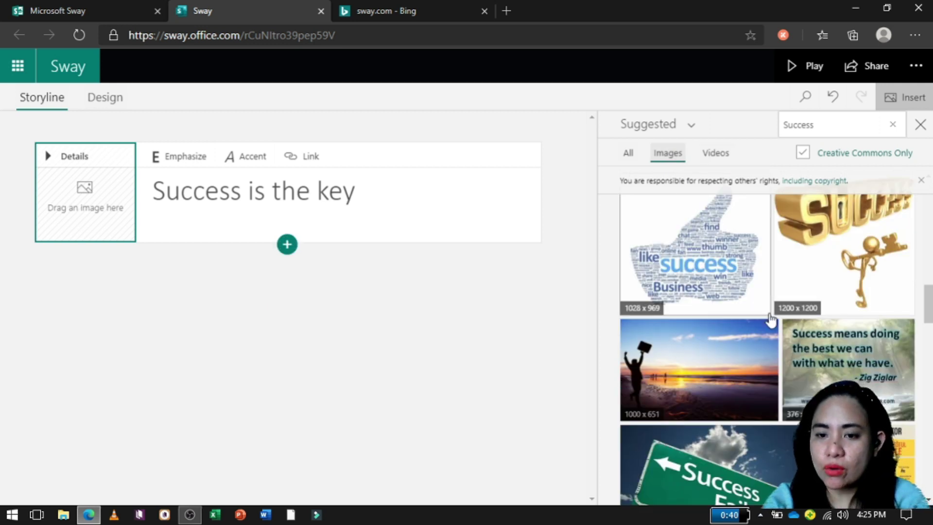
pyautogui.scroll(-3, 775, 320)
pyautogui.scroll(-1, 775, 320)
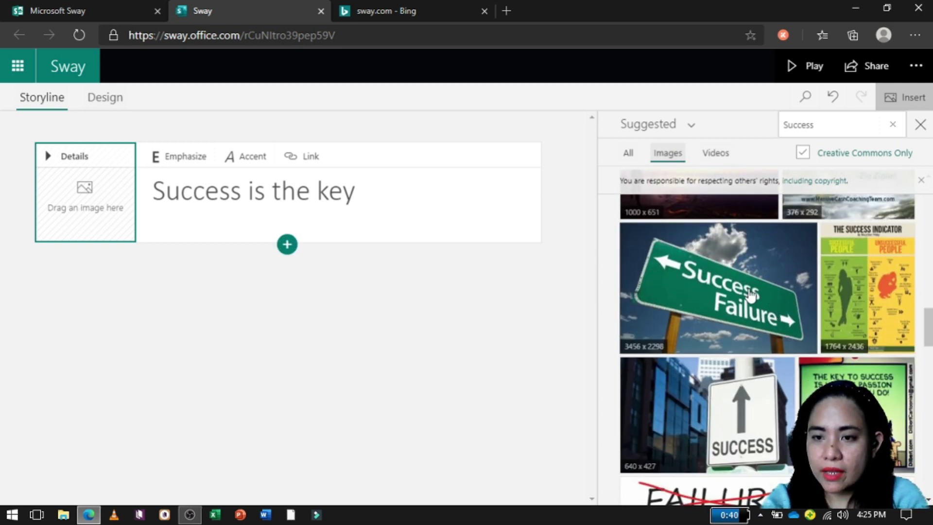
pyautogui.click(751, 296)
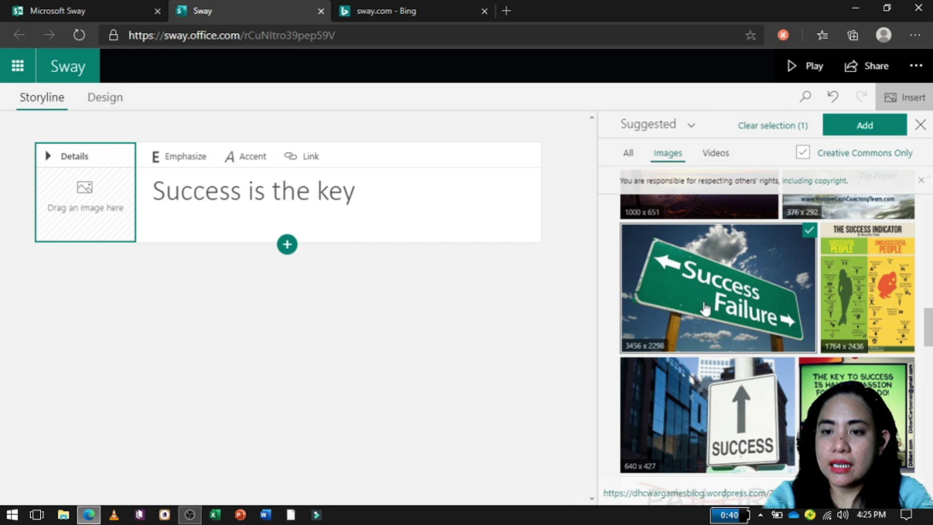
pyautogui.click(864, 126)
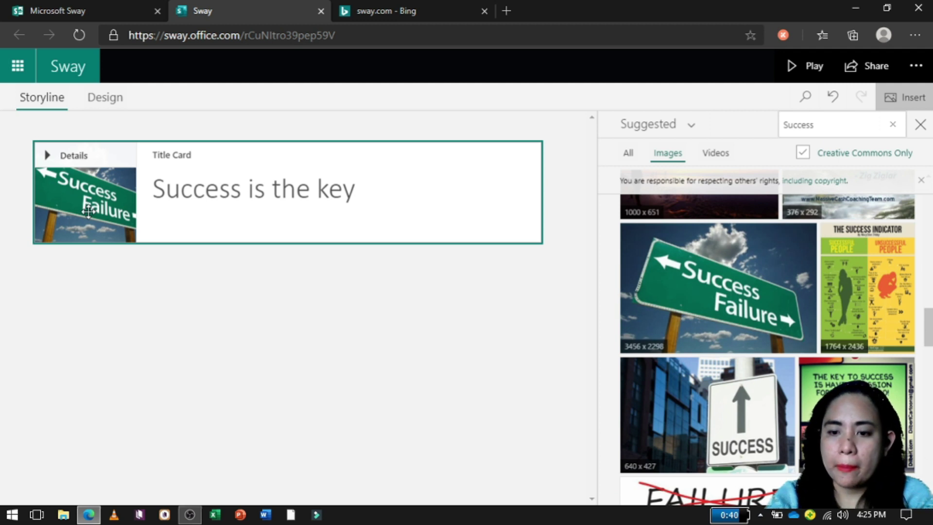
# Step: Close the image search, preview the Sway's design, and return to the storyline
pyautogui.click(920, 126)
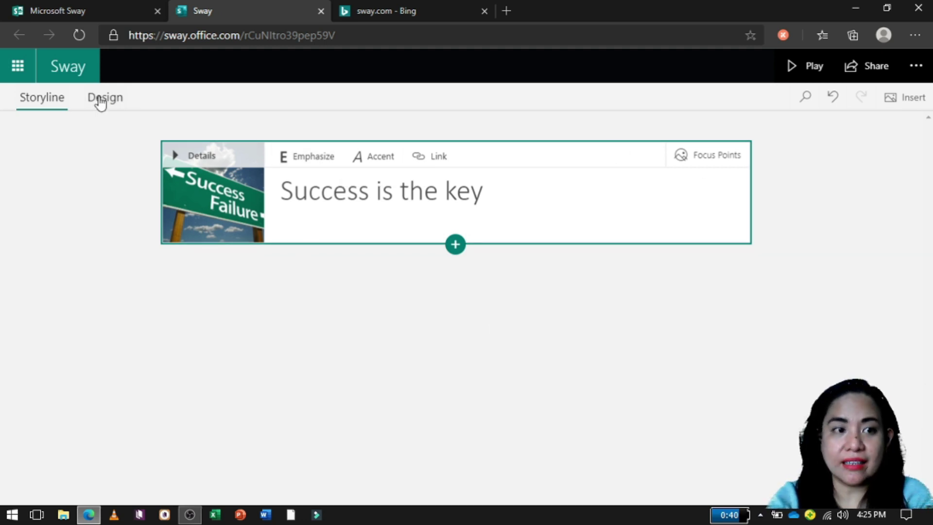
pyautogui.click(101, 100)
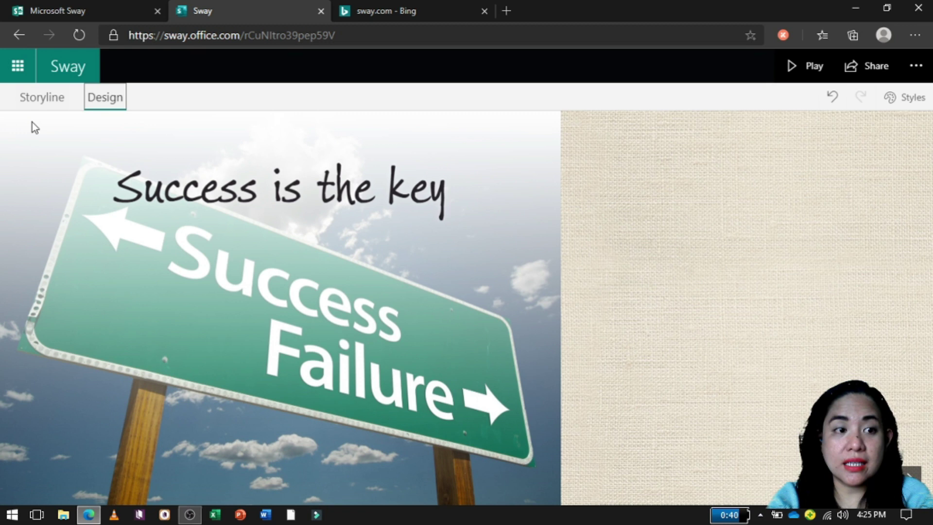
pyautogui.click(40, 97)
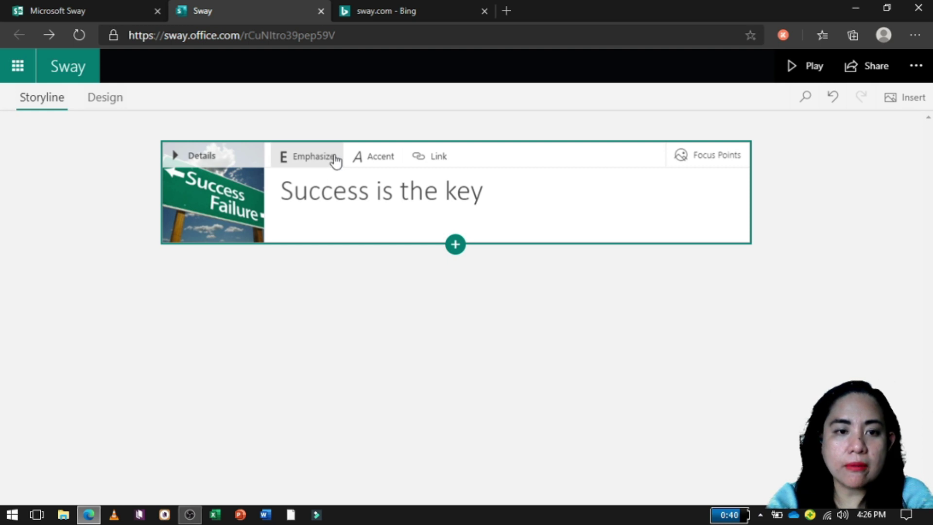
# Step: Emphasize the word "Success" in the Sway's title
pyautogui.click(335, 160)
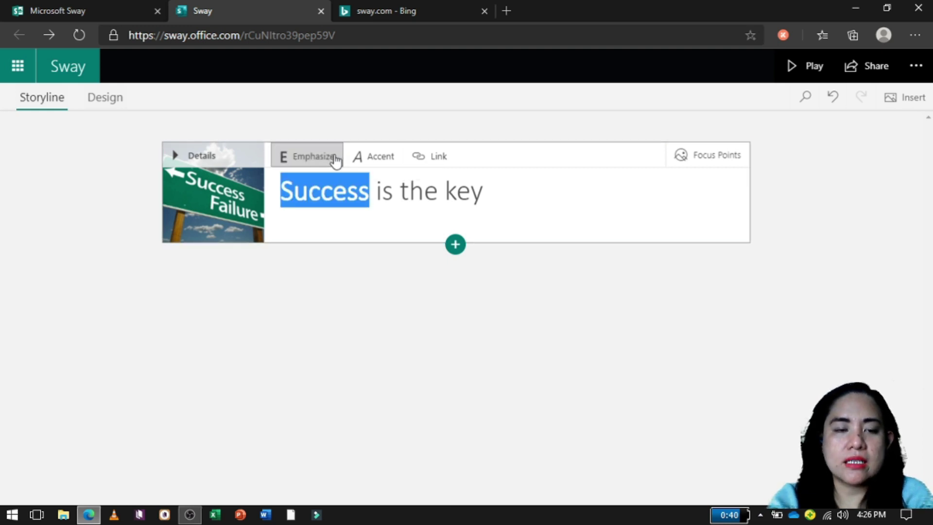
pyautogui.click(327, 223)
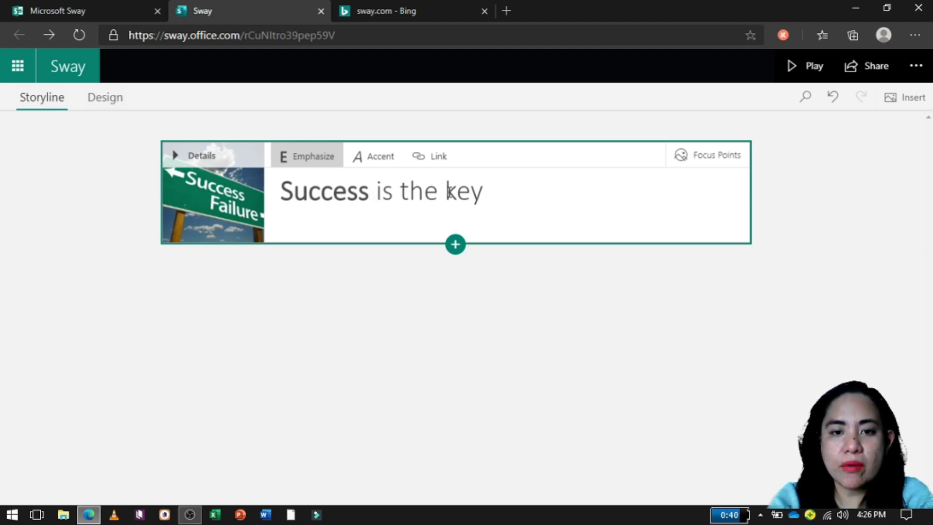
# Step: Emphasize the word "key" in the Sway's title
pyautogui.moveTo(446, 192); pyautogui.dragTo(491, 197)
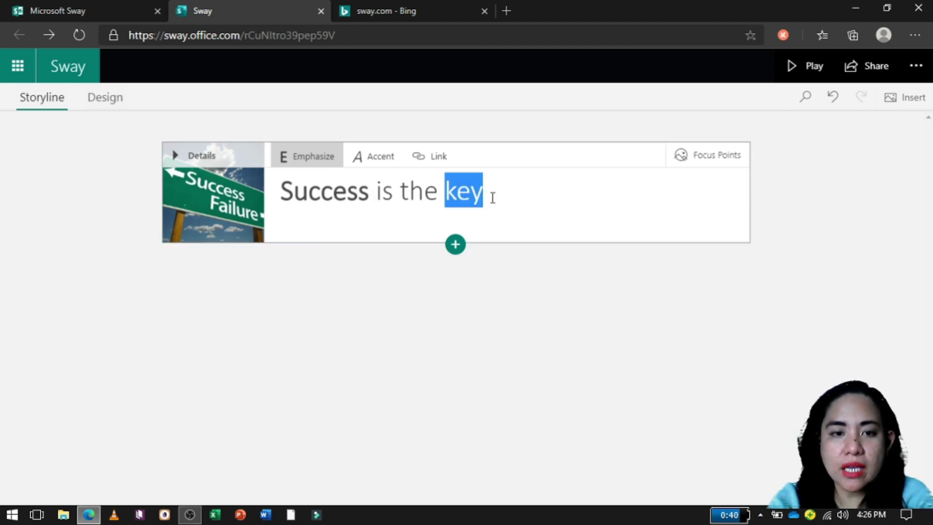
pyautogui.click(316, 158)
pyautogui.click(510, 206)
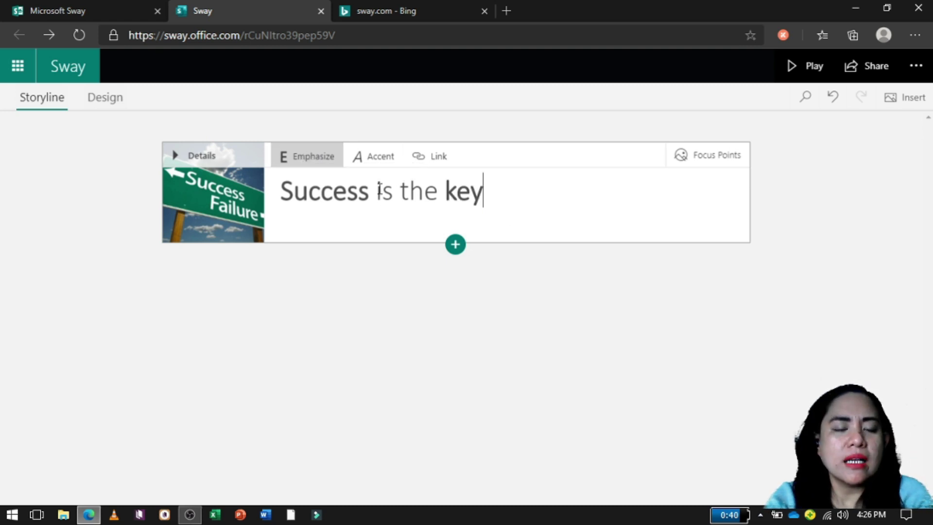
# Step: Apply the Accent format to the words "Success" and "key" in the title
pyautogui.moveTo(371, 193); pyautogui.dragTo(277, 191)
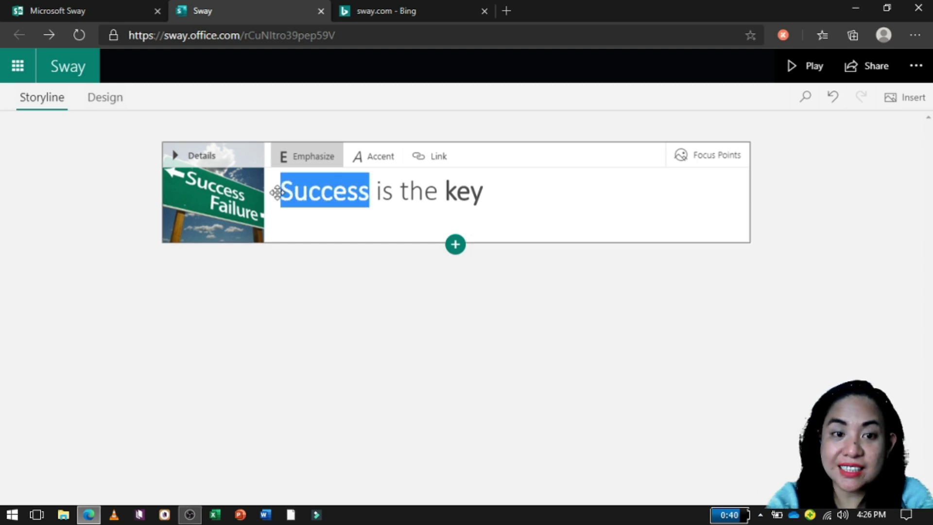
pyautogui.click(383, 164)
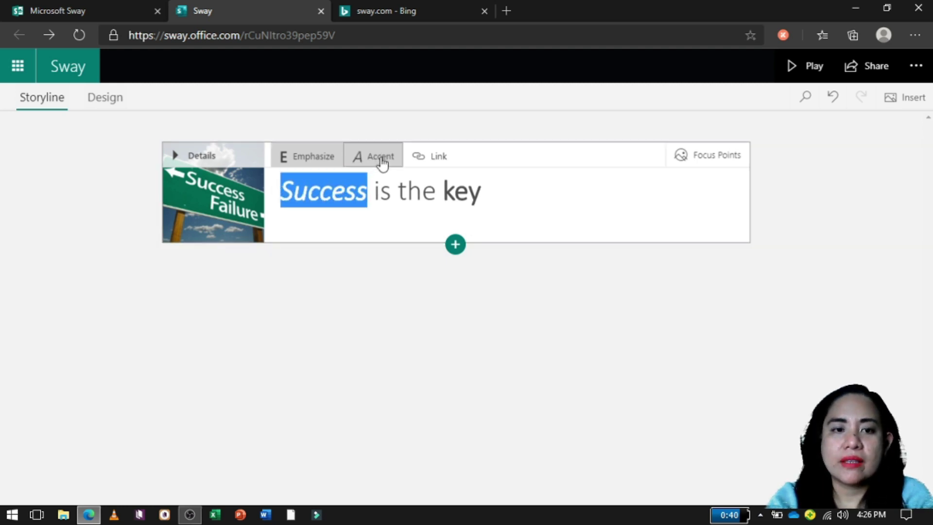
pyautogui.moveTo(492, 194); pyautogui.dragTo(442, 192)
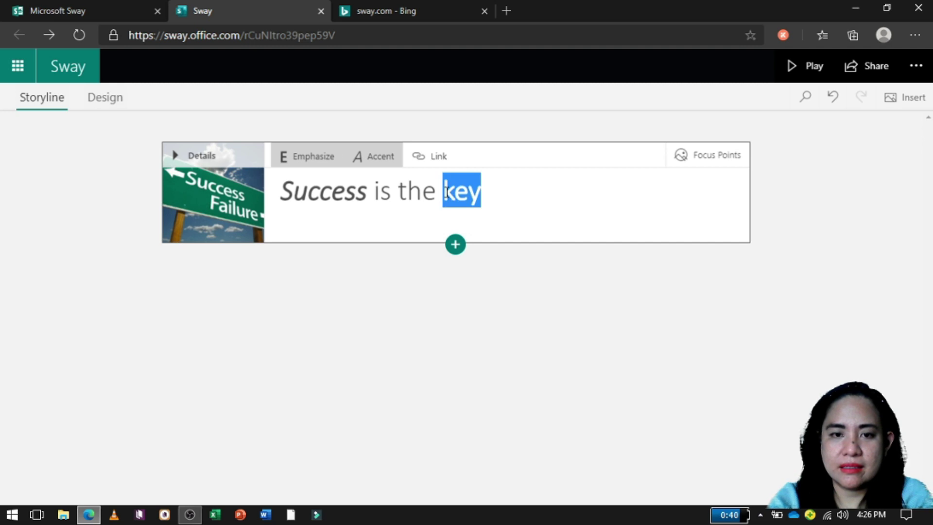
pyautogui.click(381, 159)
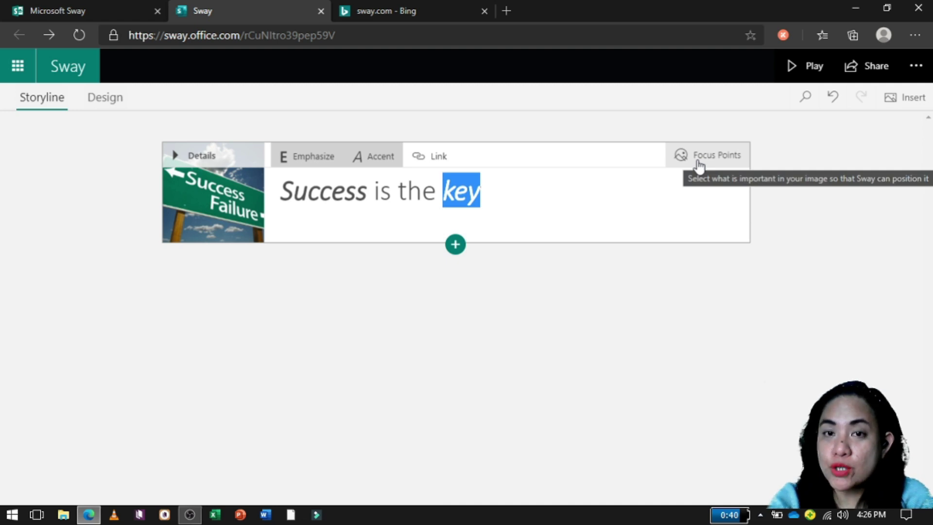
# Step: Set the title image's focus points so that the entire image is important, and preview the design
pyautogui.click(698, 165)
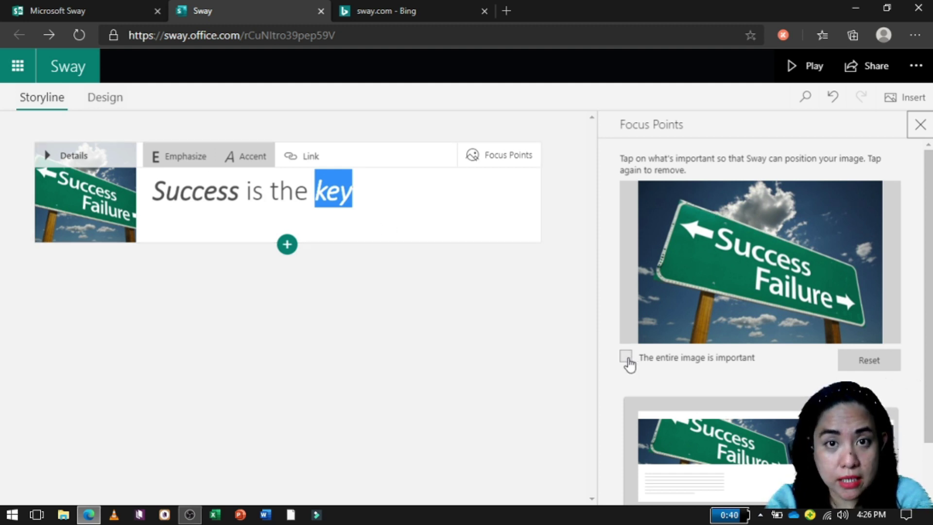
pyautogui.scroll(-1, 674, 347)
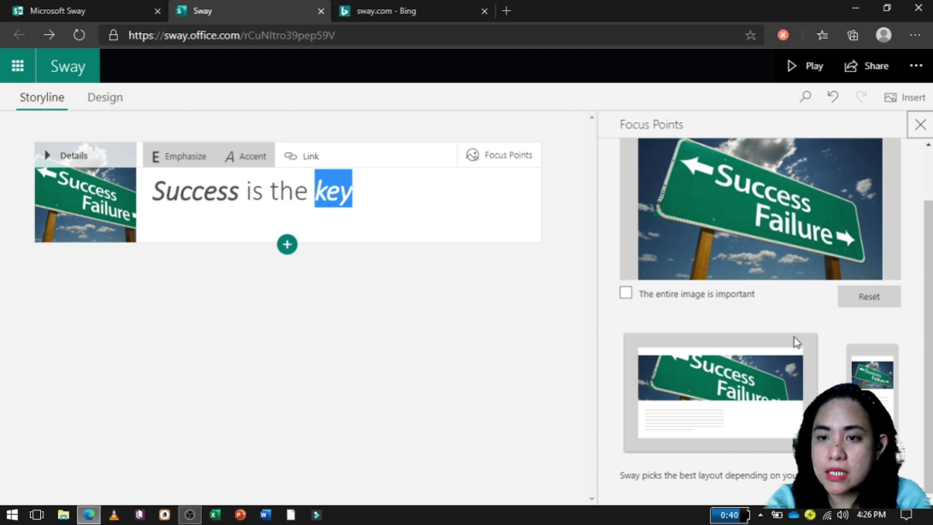
pyautogui.click(626, 294)
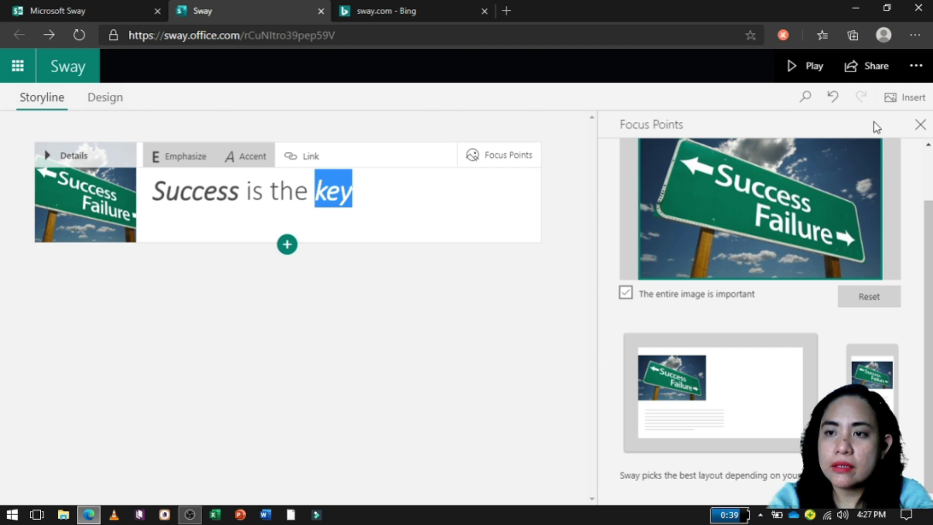
pyautogui.click(920, 126)
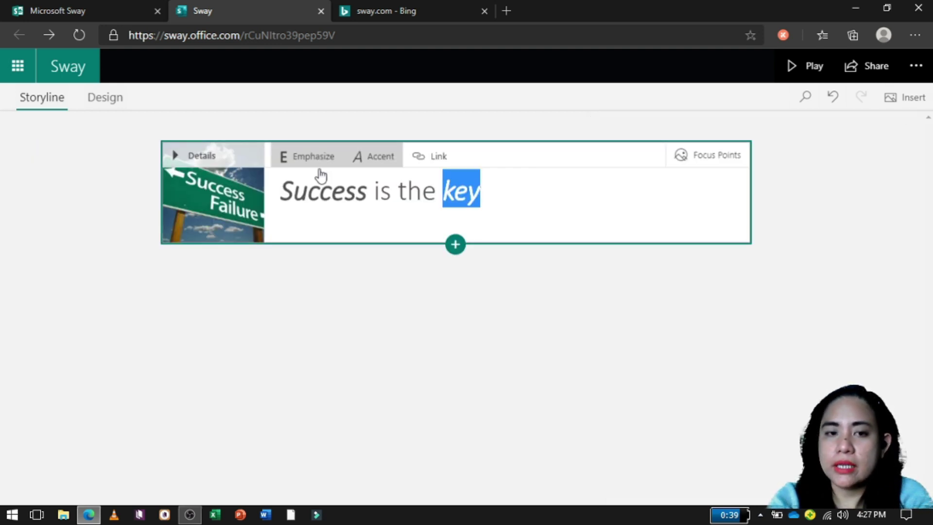
pyautogui.click(109, 96)
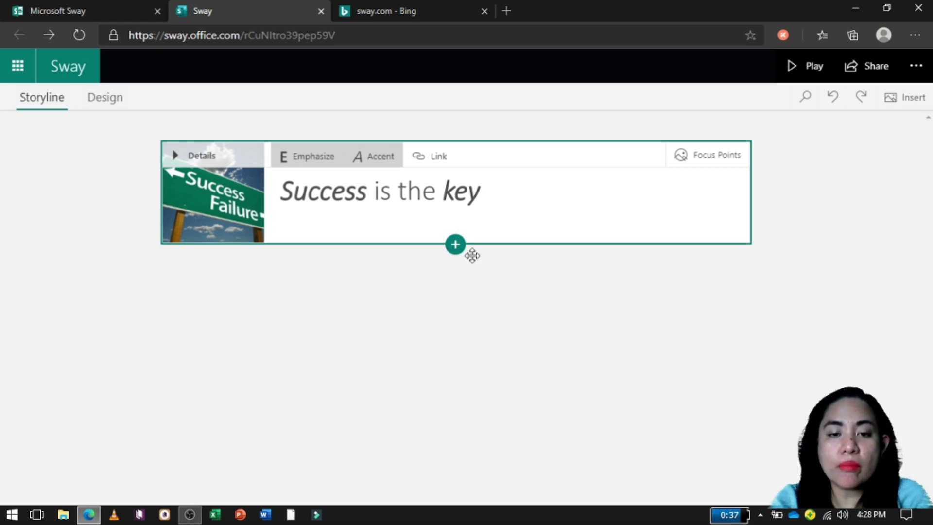
# Step: Add a text card below the title reading "success is always the key to achieve your dream..." and raise the card's emphasis one level
pyautogui.click(454, 246)
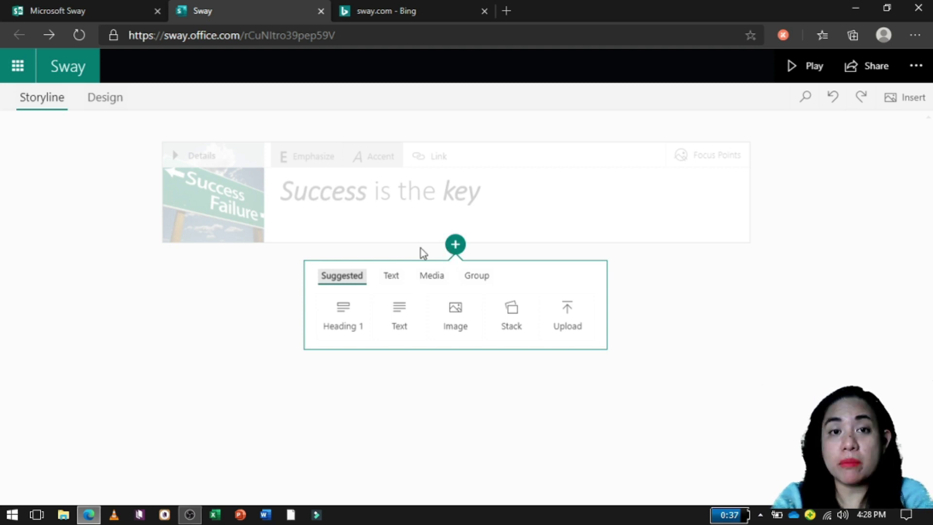
pyautogui.click(402, 321)
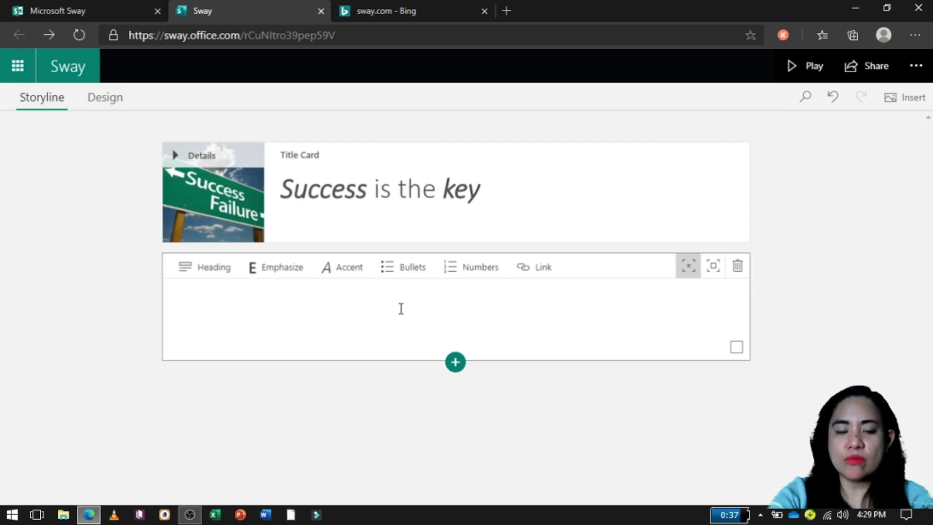
pyautogui.write('success')
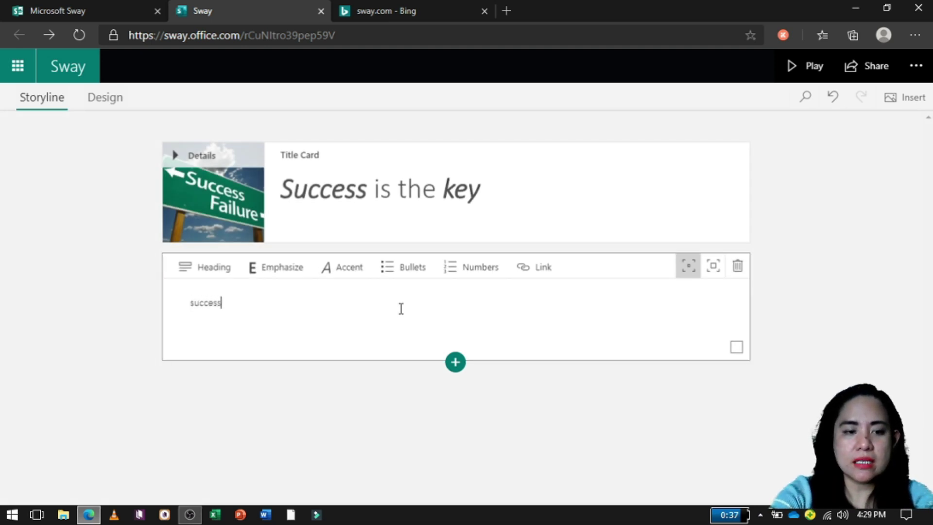
pyautogui.write(' is always')
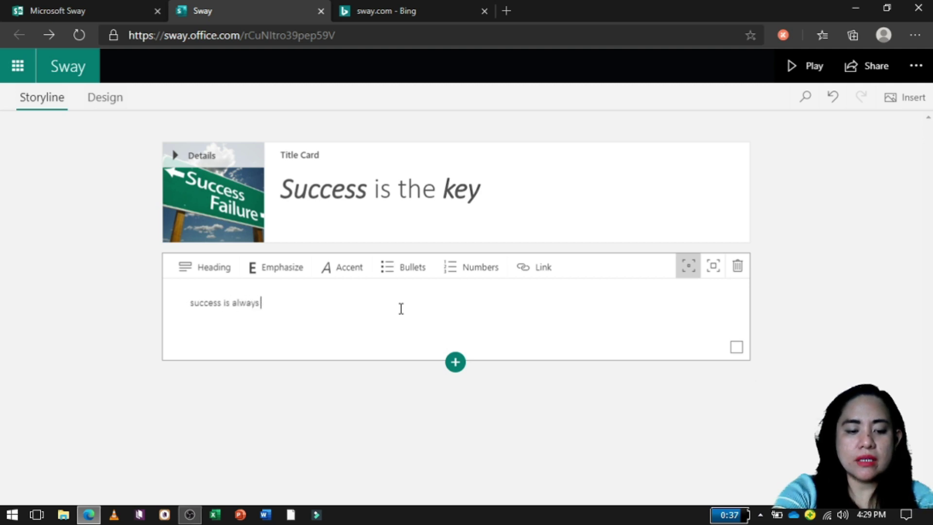
pyautogui.write(' the key')
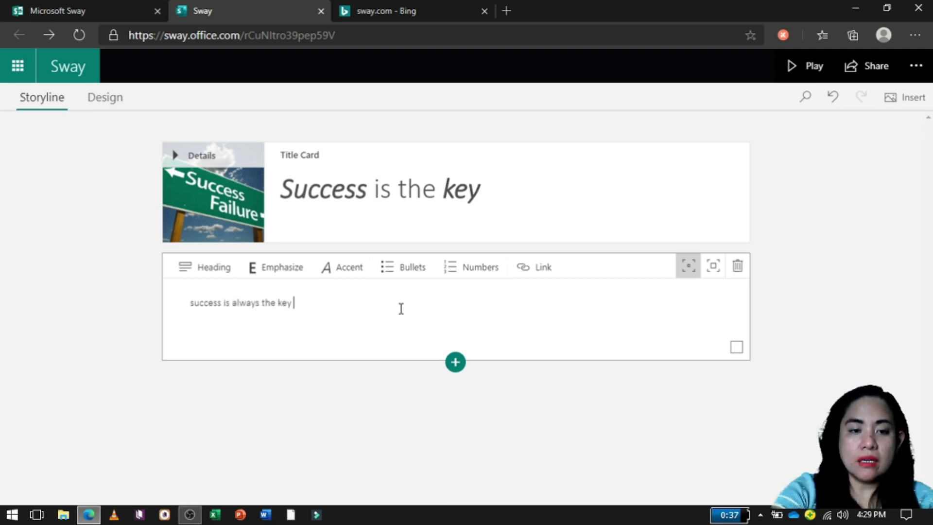
pyautogui.write(' to achieve your dream...')
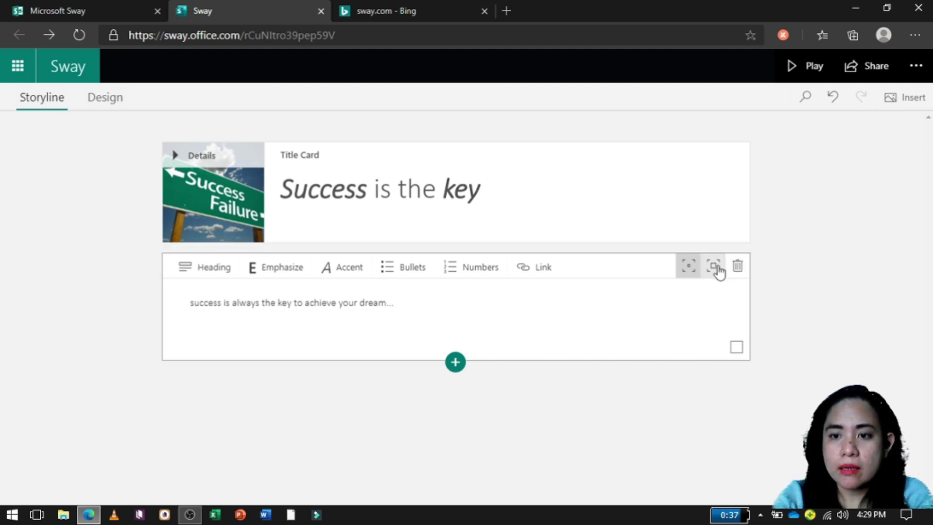
pyautogui.click(716, 269)
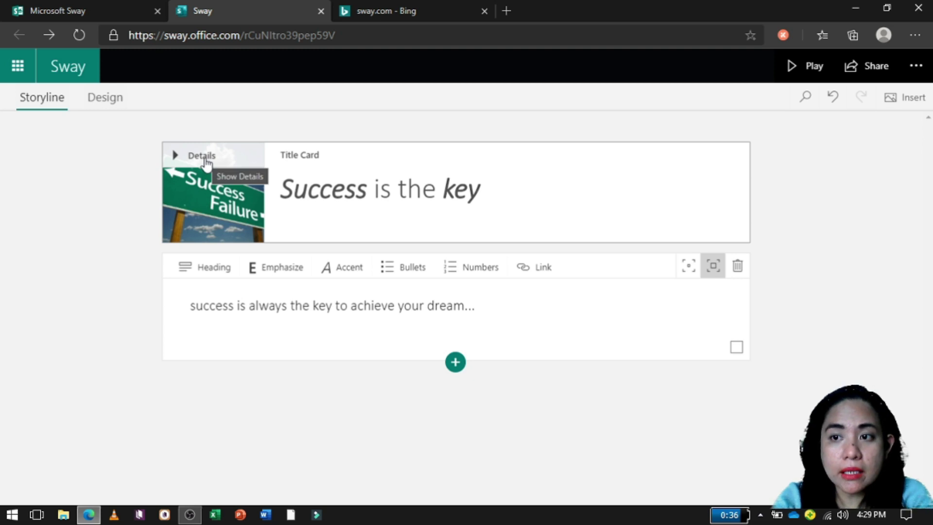
# Step: Preview the Sway's design with the new text card and open its style options
pyautogui.click(105, 97)
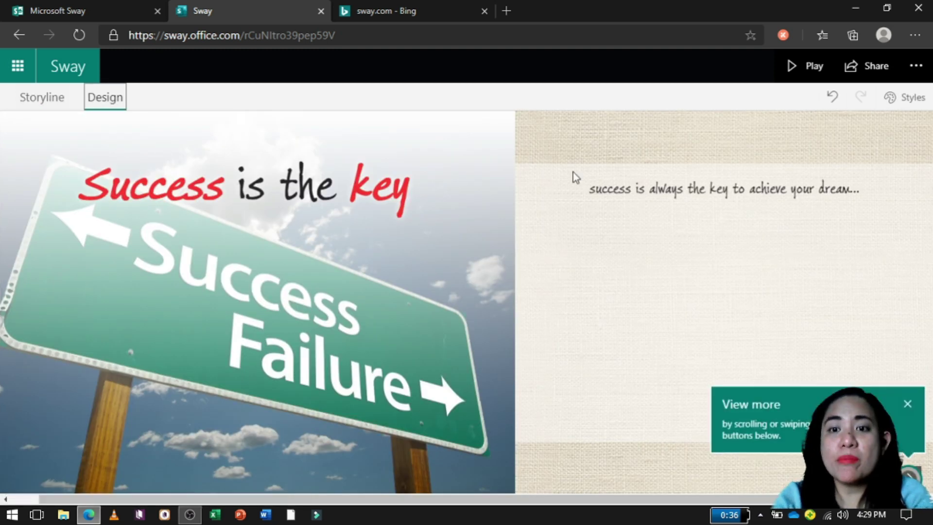
pyautogui.click(906, 404)
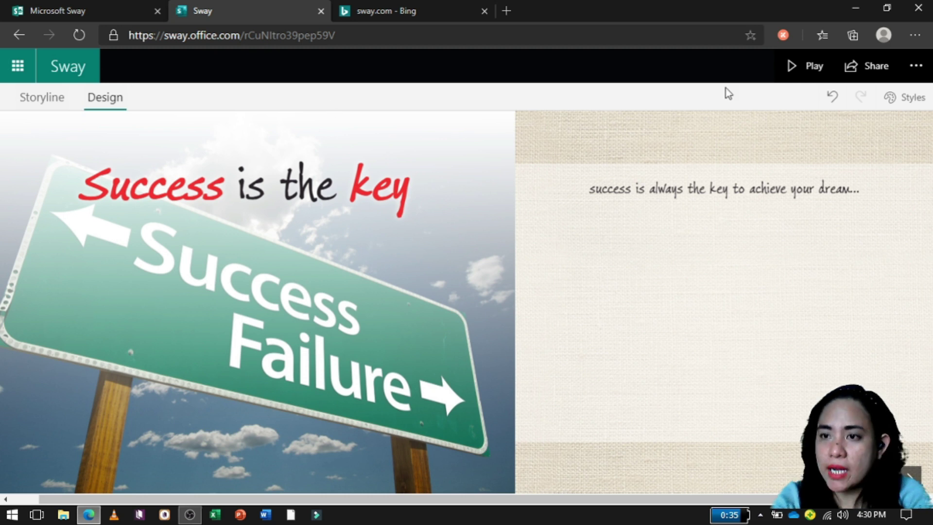
pyautogui.click(907, 111)
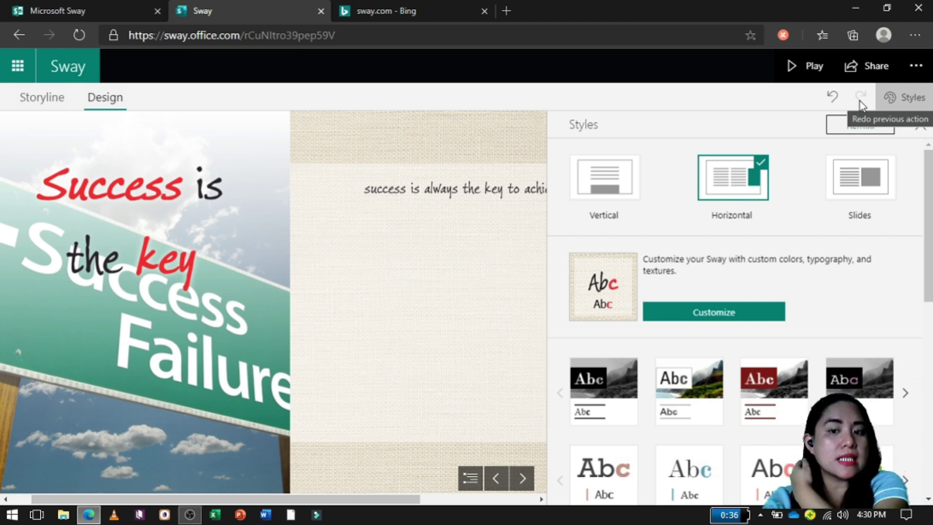
# Step: Try the second, first, third and fourth variations of Style 7 on the Sway's design
pyautogui.scroll(-2, 844, 227)
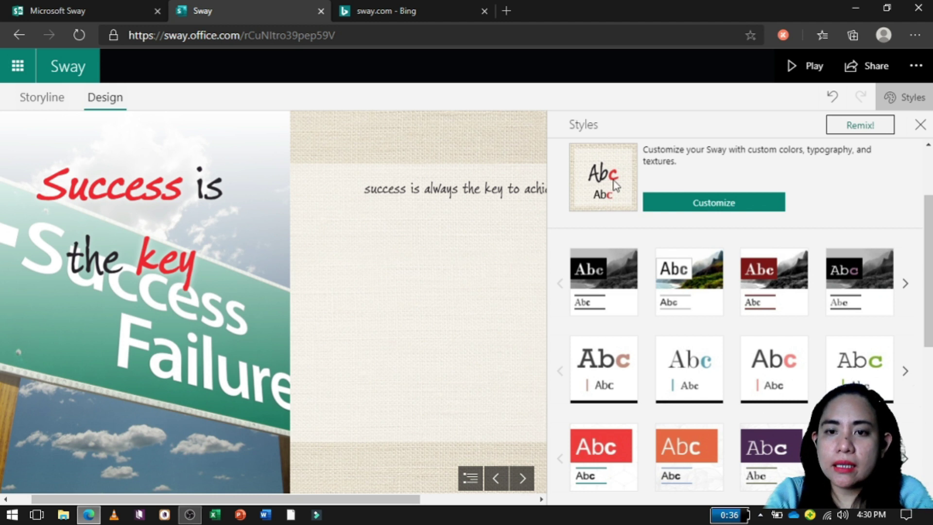
pyautogui.scroll(-5, 865, 290)
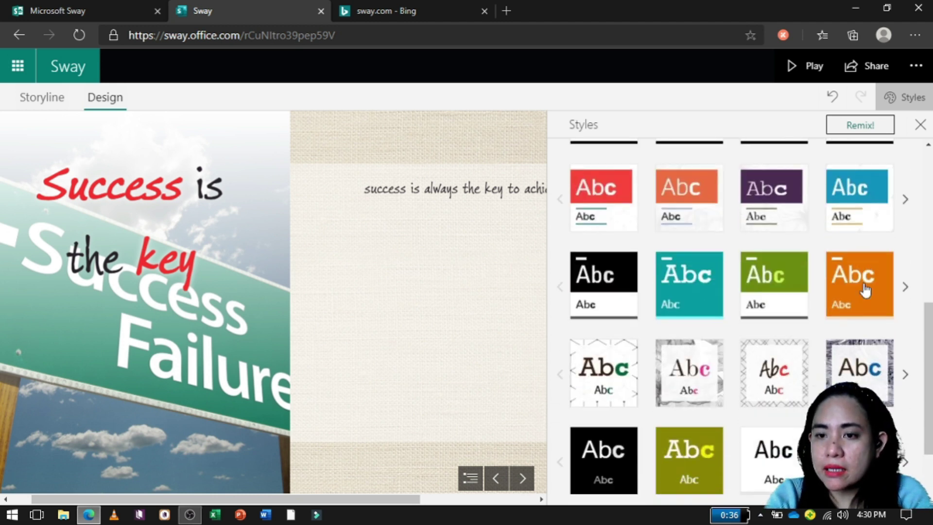
pyautogui.scroll(-2, 865, 290)
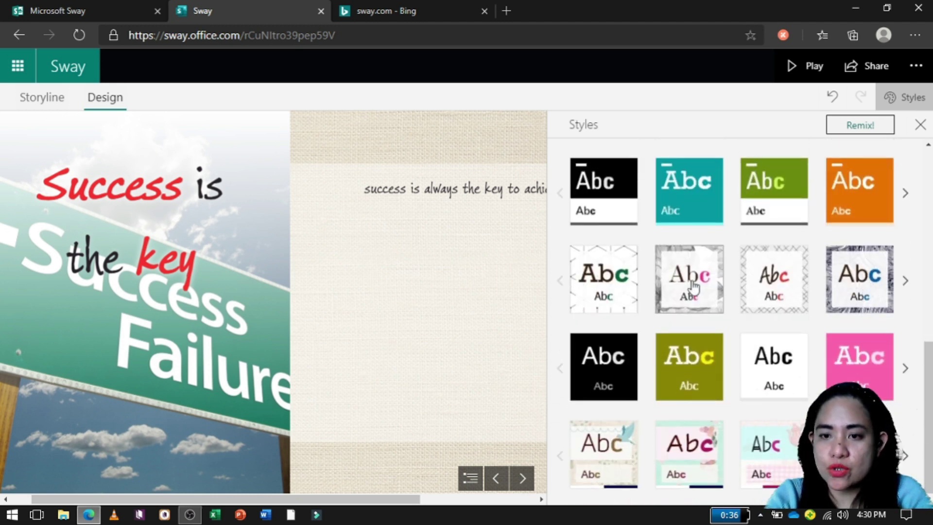
pyautogui.click(694, 454)
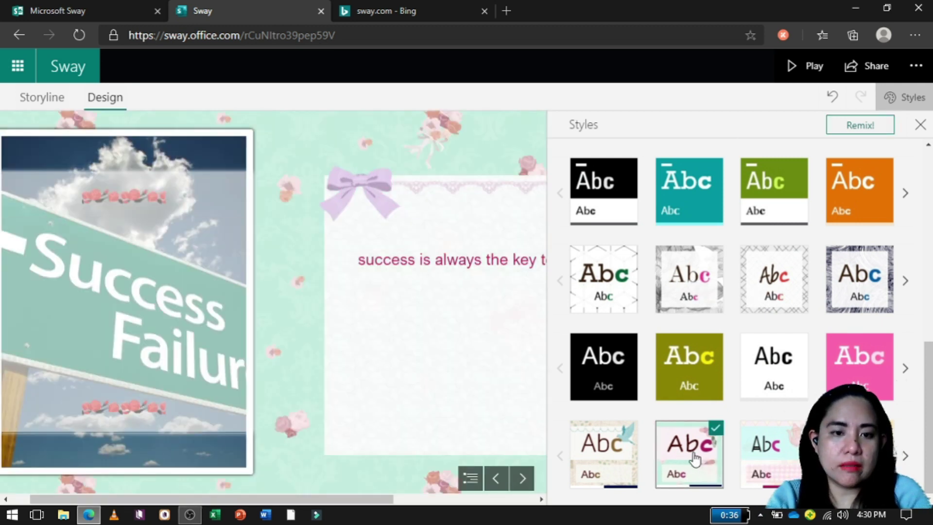
pyautogui.click(628, 456)
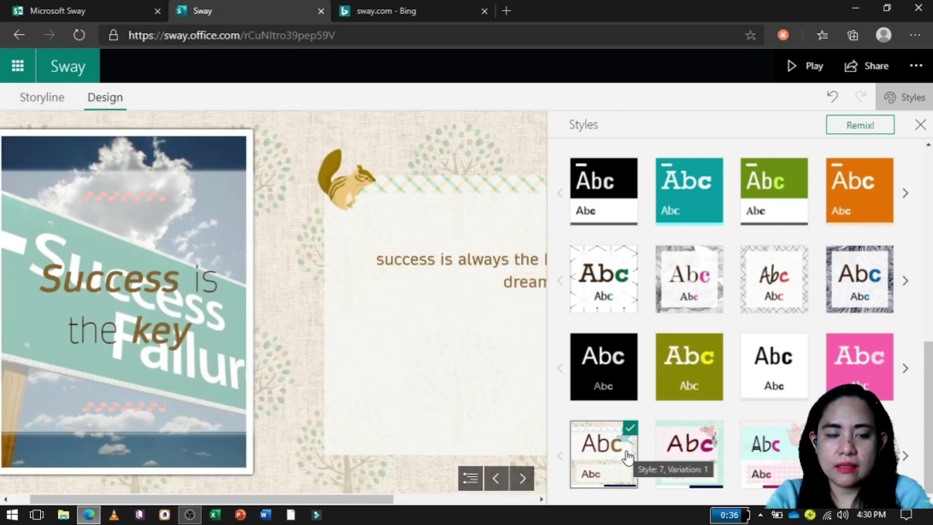
pyautogui.click(761, 456)
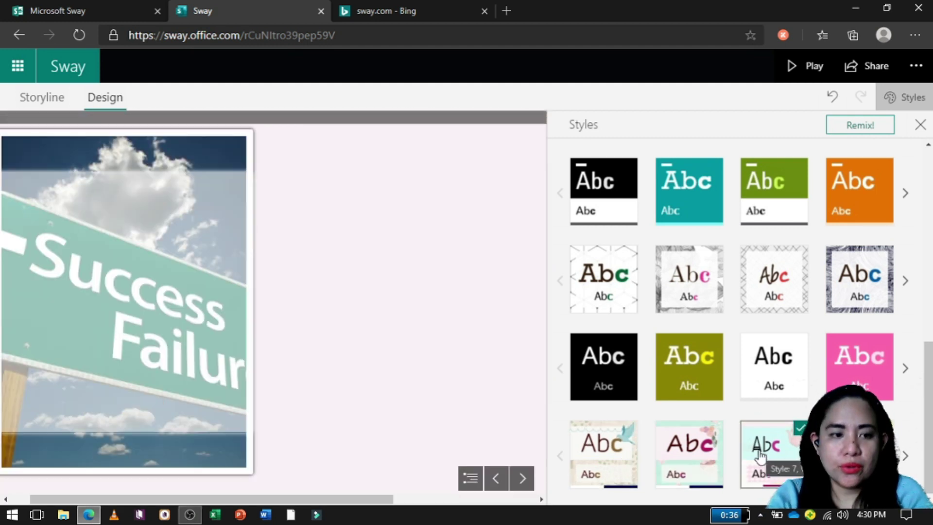
pyautogui.click(860, 455)
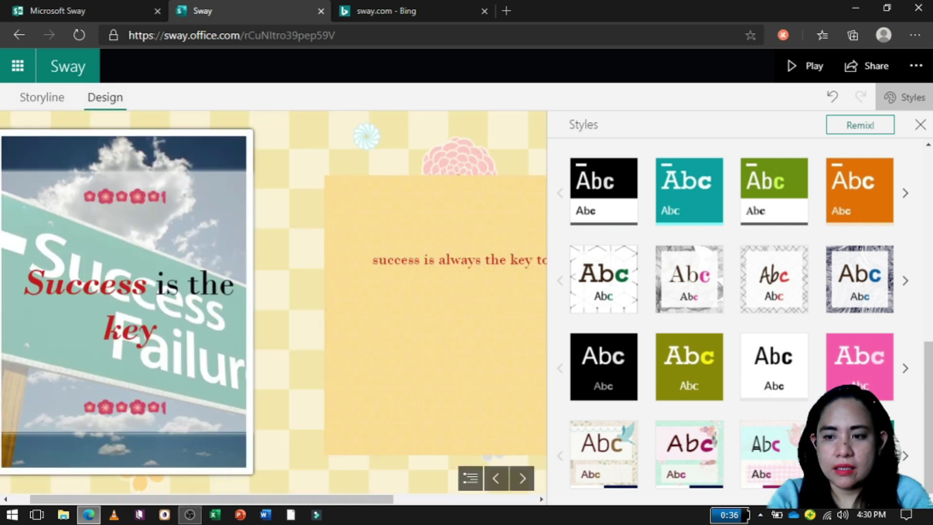
# Step: Look through the other styles and undo the four style changes made to the Sway
pyautogui.scroll(5, 931, 350)
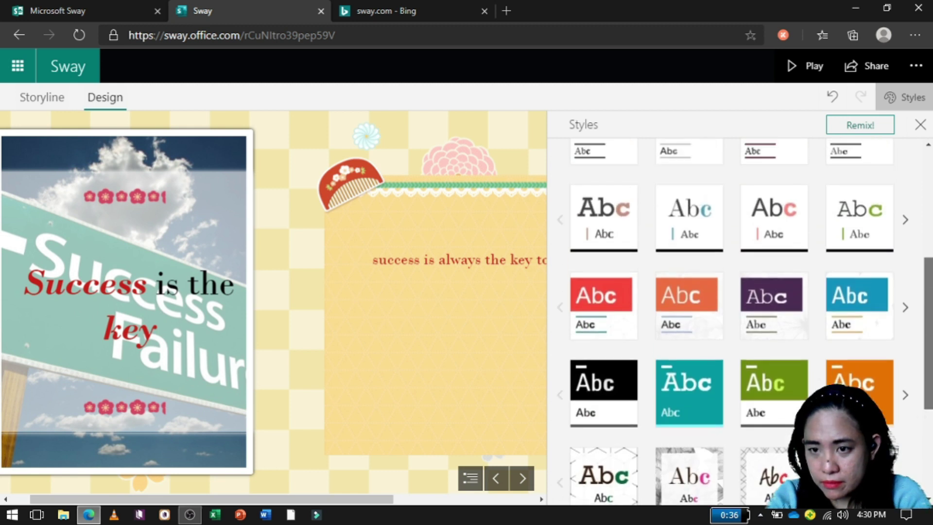
pyautogui.scroll(3, 931, 350)
pyautogui.scroll(-8, 931, 350)
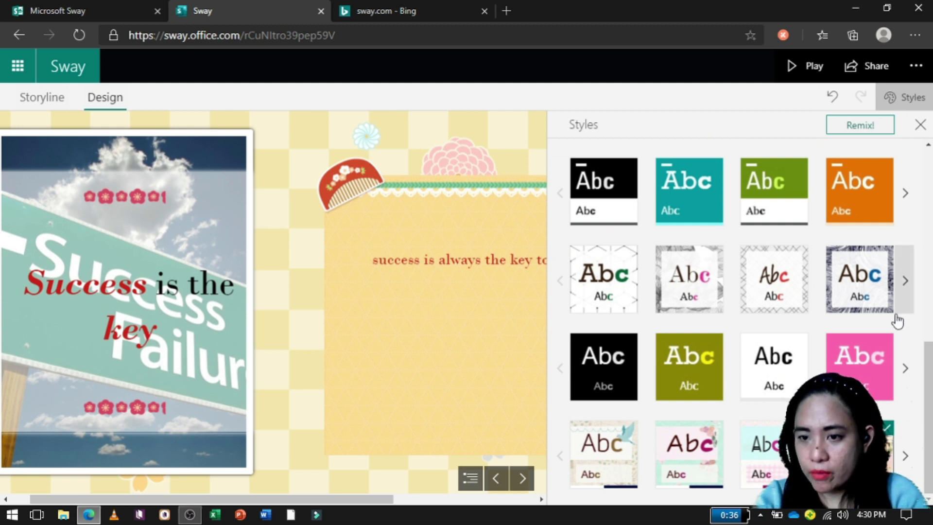
pyautogui.moveTo(929, 377); pyautogui.dragTo(903, 146)
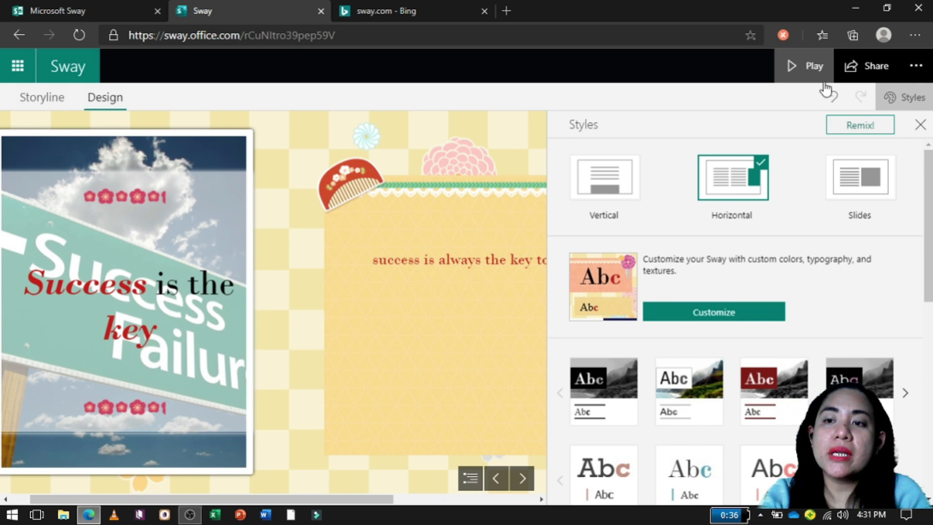
pyautogui.click(833, 98)
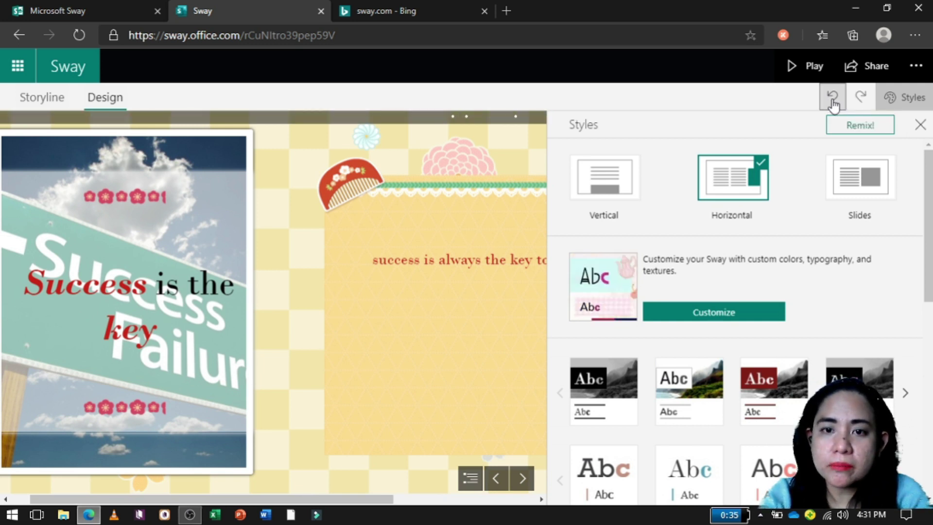
pyautogui.click(833, 100)
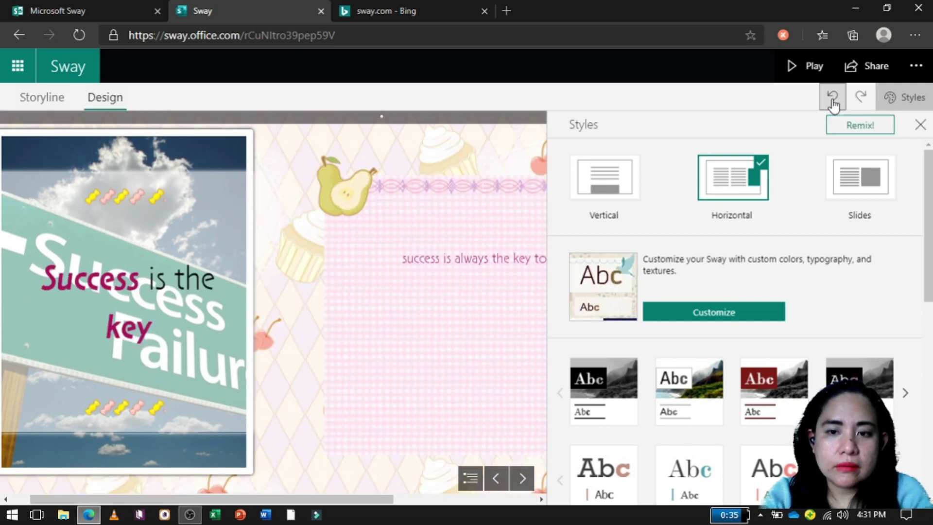
pyautogui.click(833, 100)
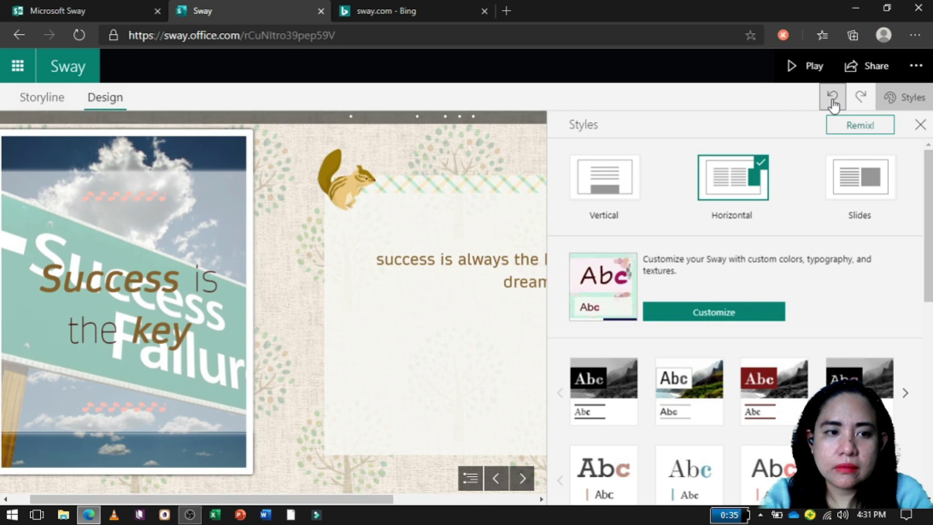
pyautogui.click(833, 100)
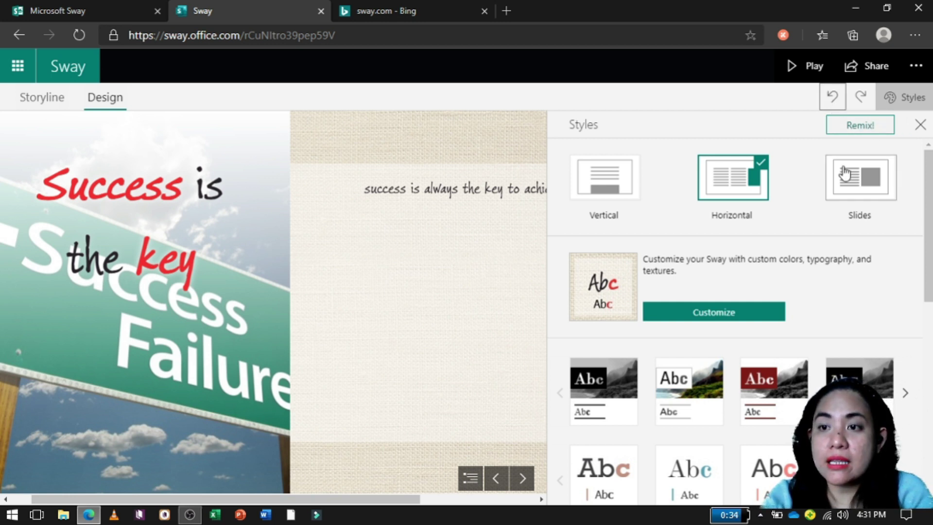
# Step: Return to the storyline and insert the suggested SUCCESS arrow sign and Dilbert cartoon images as cards below the text card
pyautogui.click(920, 125)
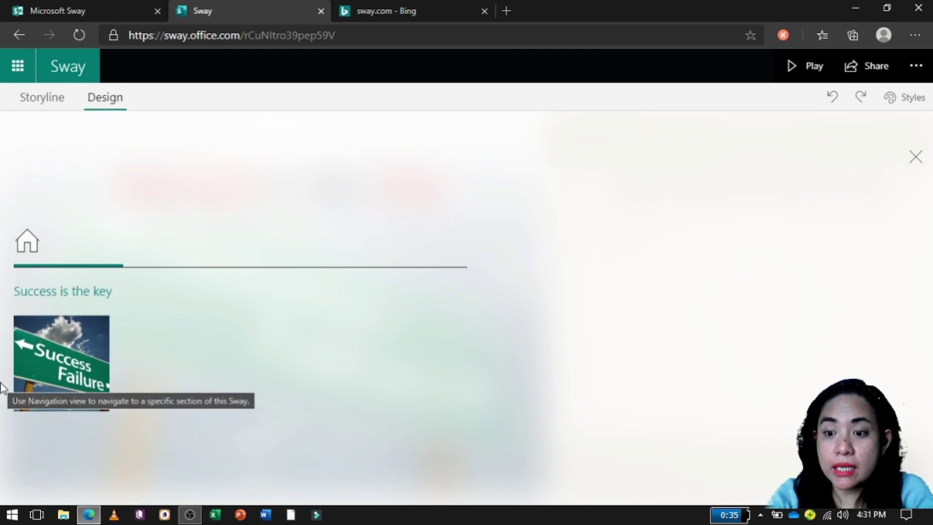
pyautogui.click(43, 97)
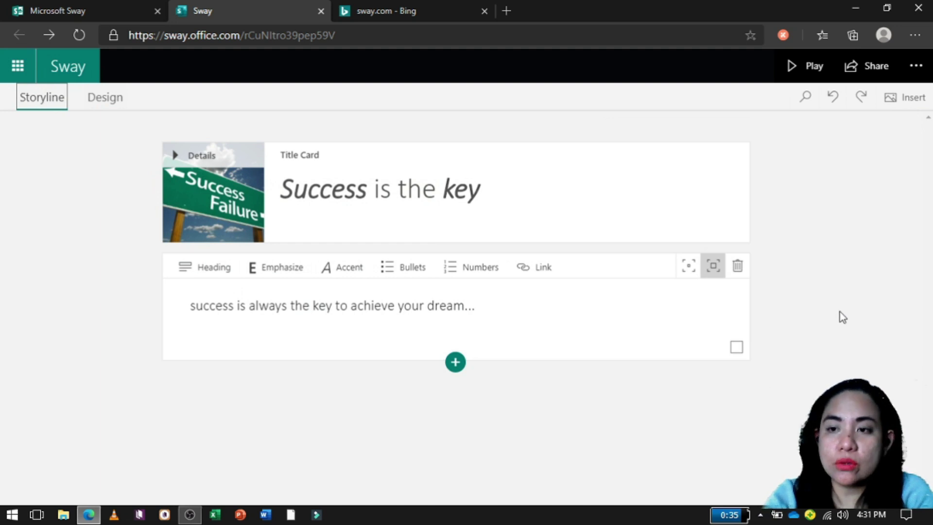
pyautogui.click(455, 364)
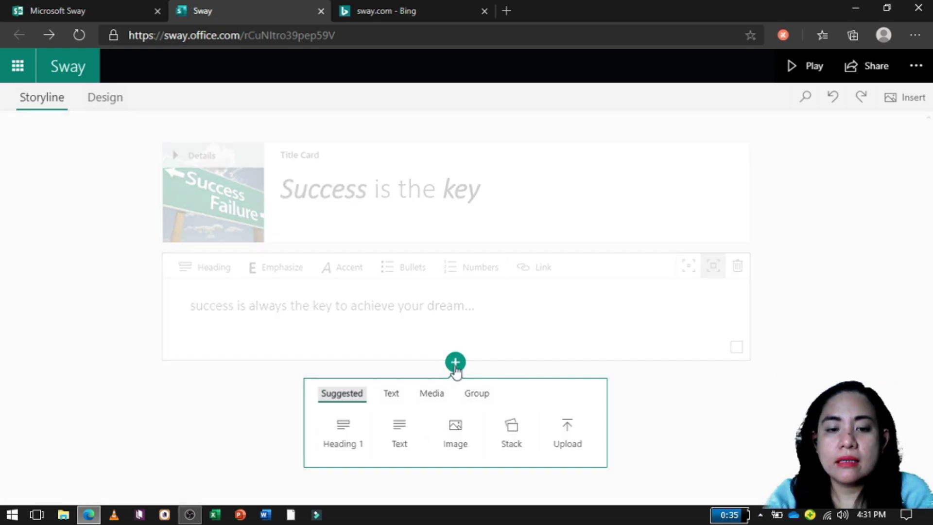
pyautogui.click(461, 444)
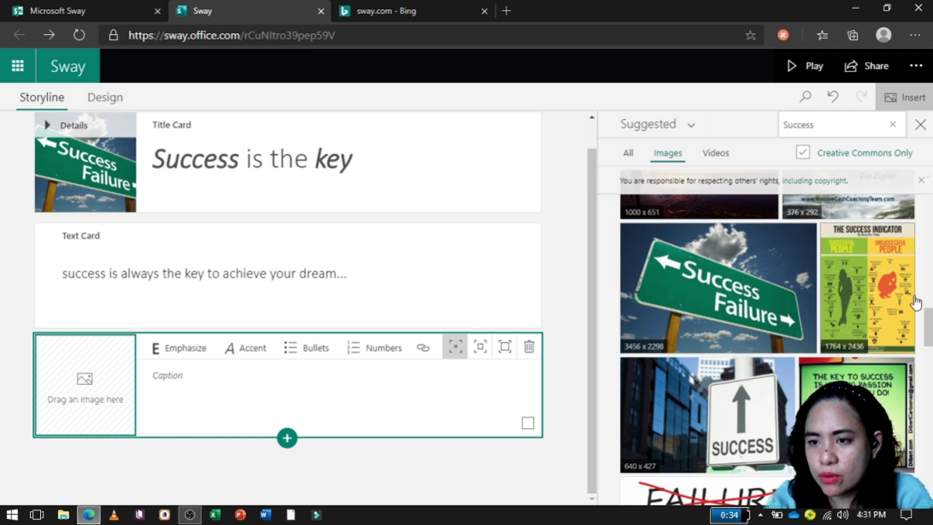
pyautogui.click(725, 408)
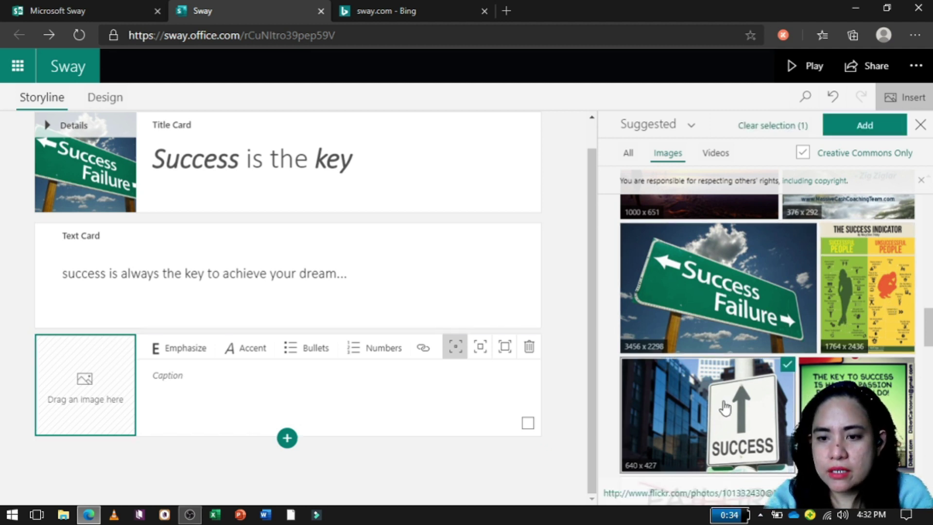
pyautogui.click(856, 382)
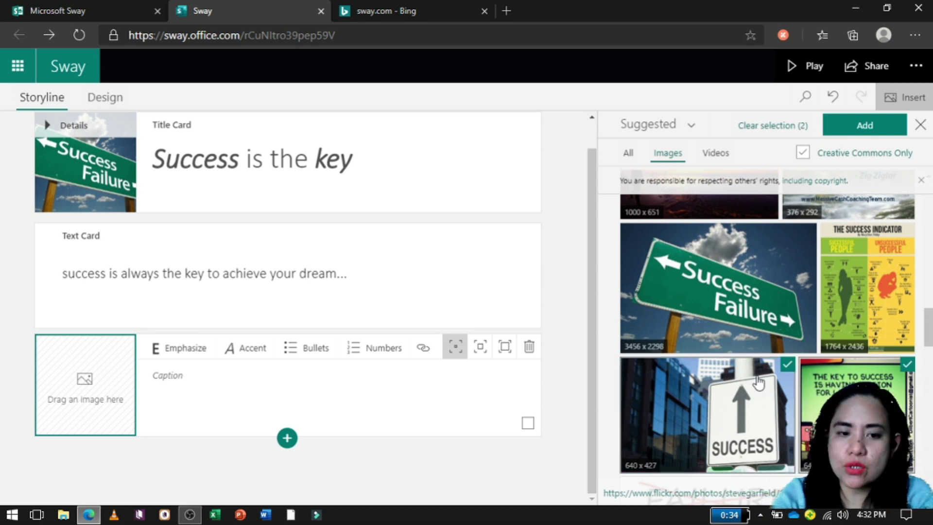
pyautogui.click(864, 127)
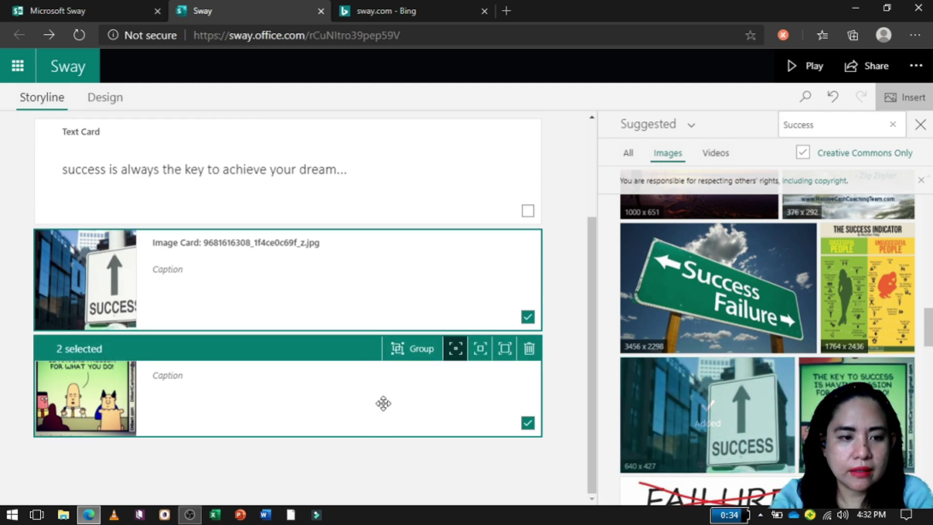
# Step: Set the emphasis of both new image cards to the highest level
pyautogui.click(358, 293)
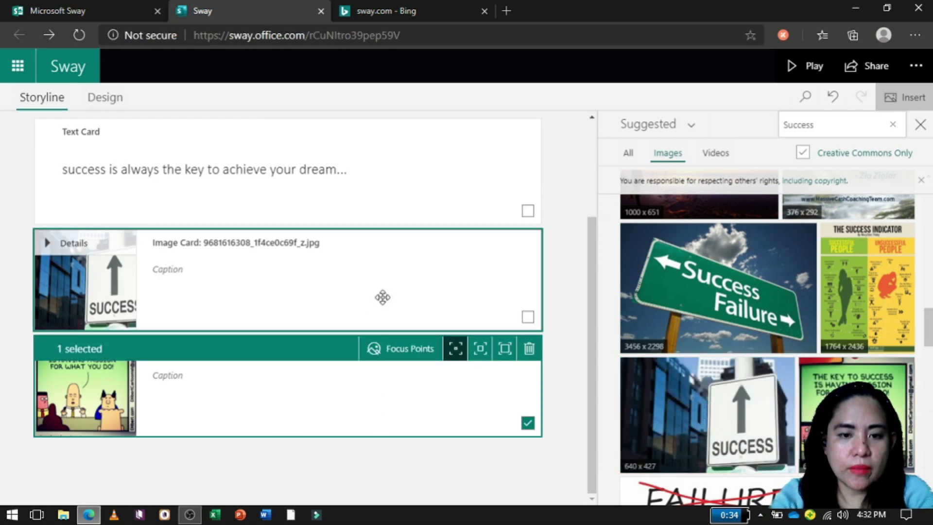
pyautogui.click(478, 355)
pyautogui.click(371, 295)
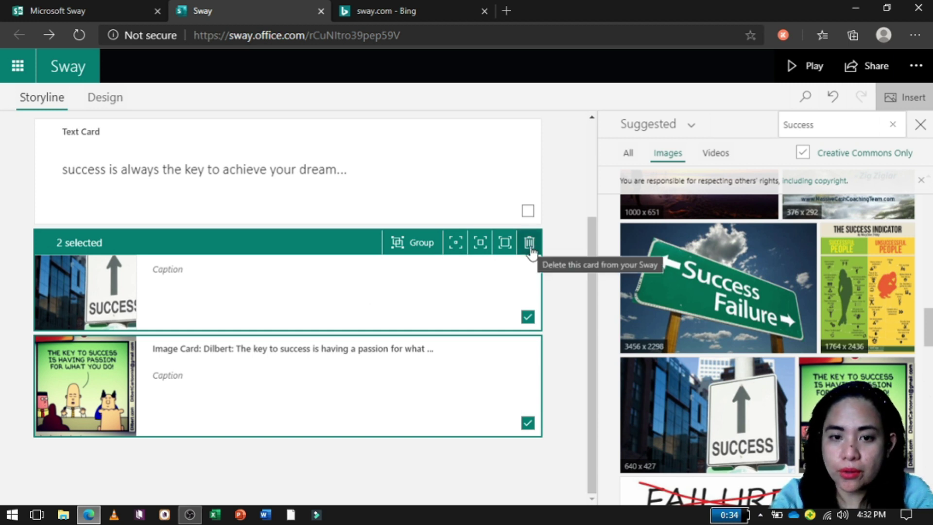
pyautogui.click(503, 247)
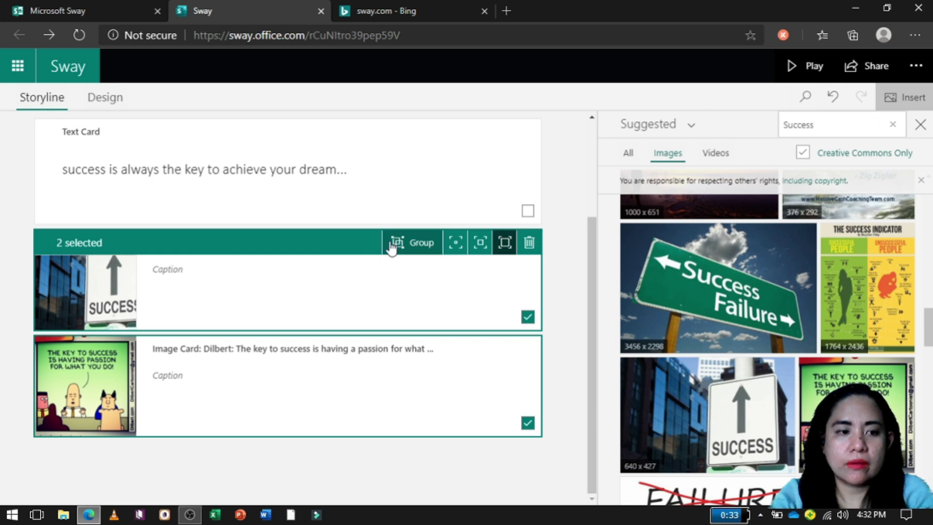
# Step: Preview the design from the title through the text card to the two emphasized images
pyautogui.click(108, 100)
pyautogui.scroll(5, 427, 260)
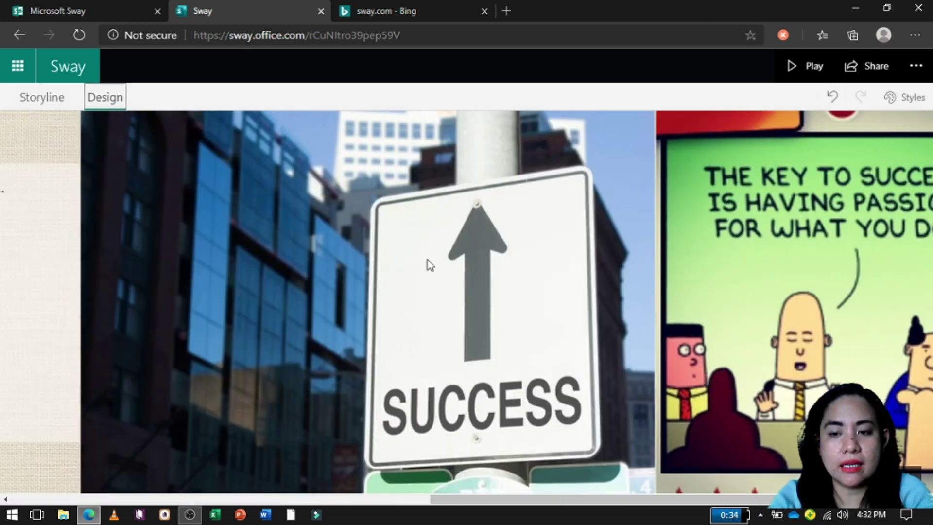
pyautogui.scroll(5, 424, 260)
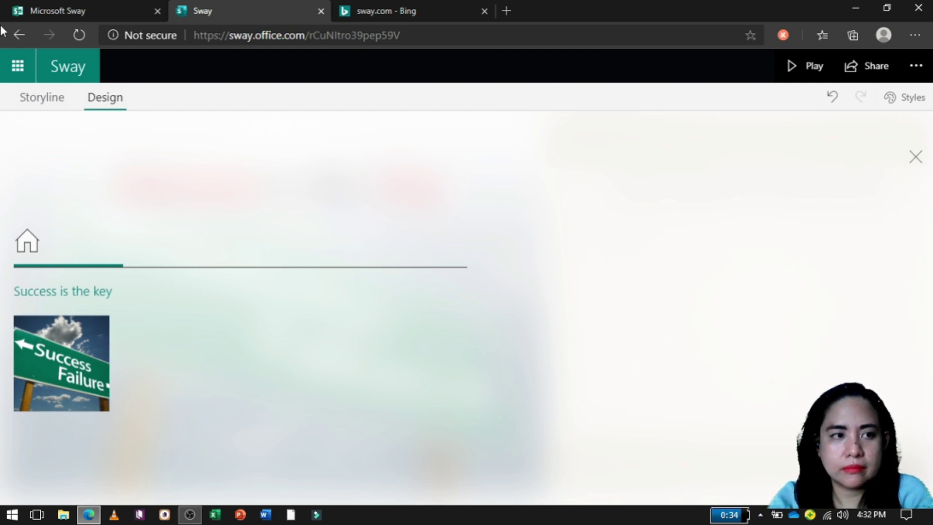
pyautogui.click(18, 35)
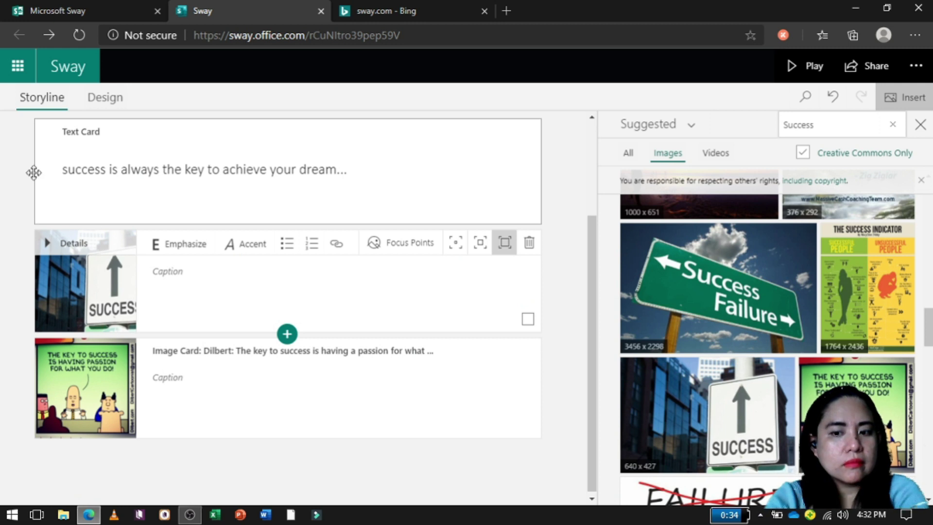
pyautogui.click(99, 97)
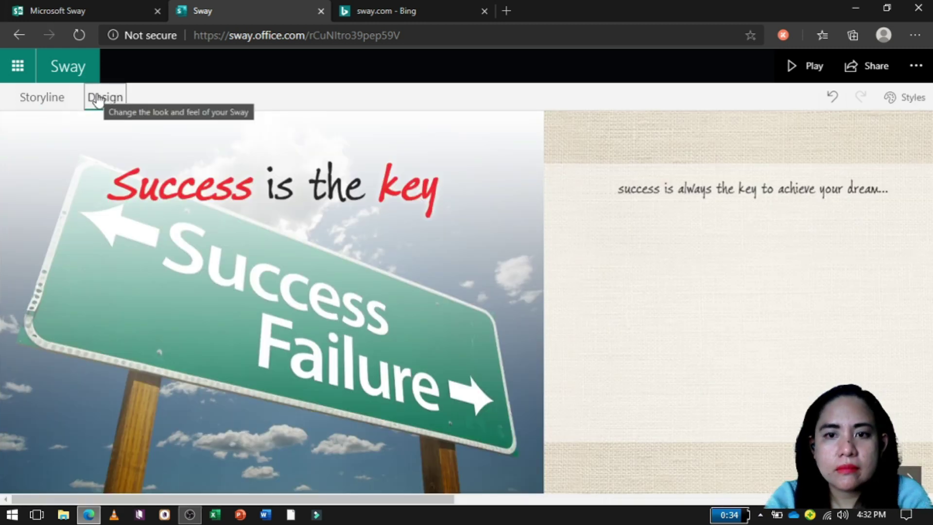
pyautogui.scroll(-5, 733, 329)
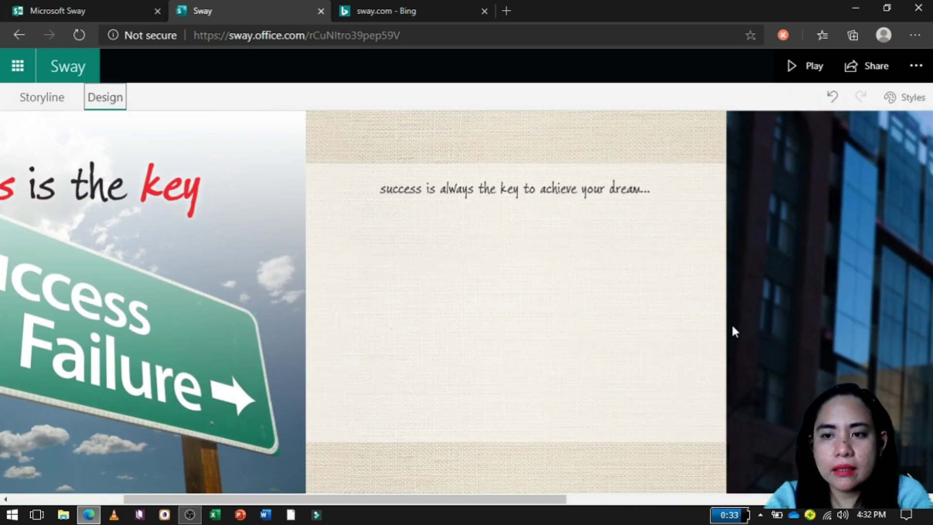
pyautogui.scroll(-3, 733, 330)
pyautogui.scroll(-5, 732, 325)
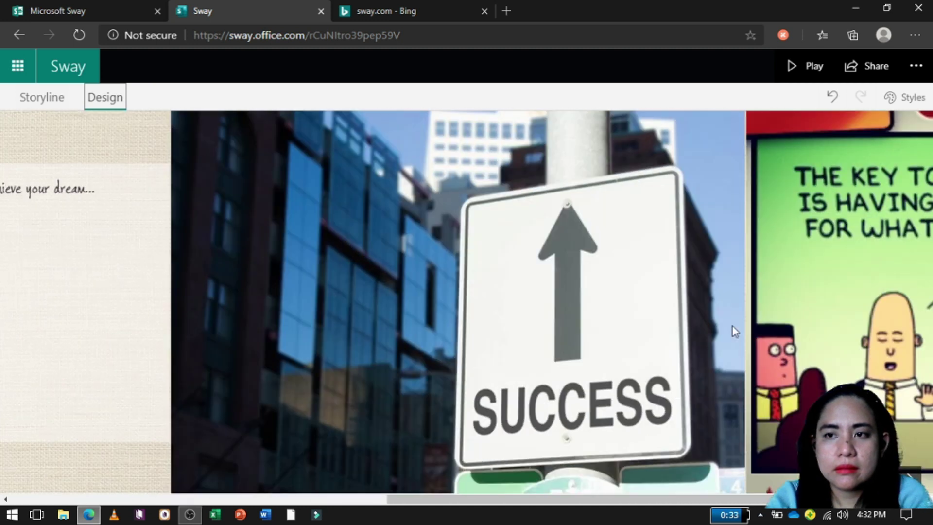
pyautogui.scroll(6, 733, 323)
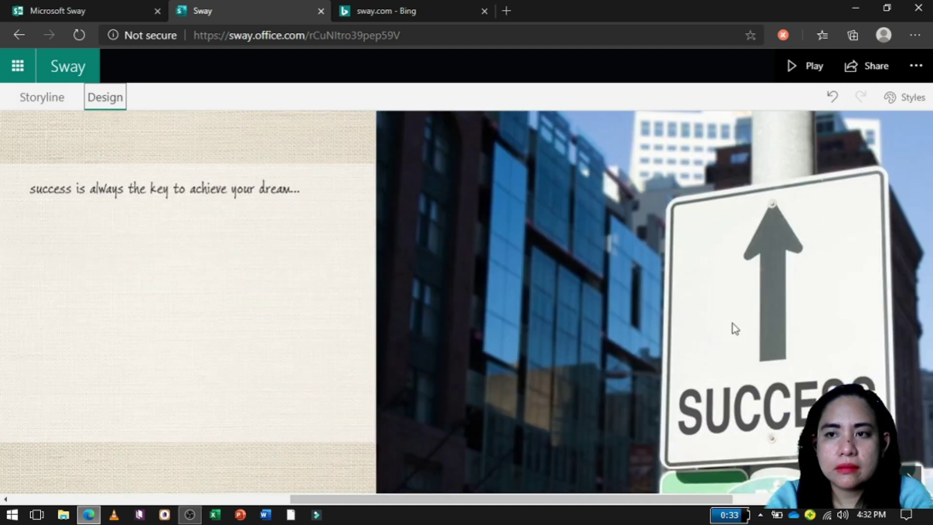
# Step: Change the Sway's layout to Vertical and look through the resulting design
pyautogui.click(905, 98)
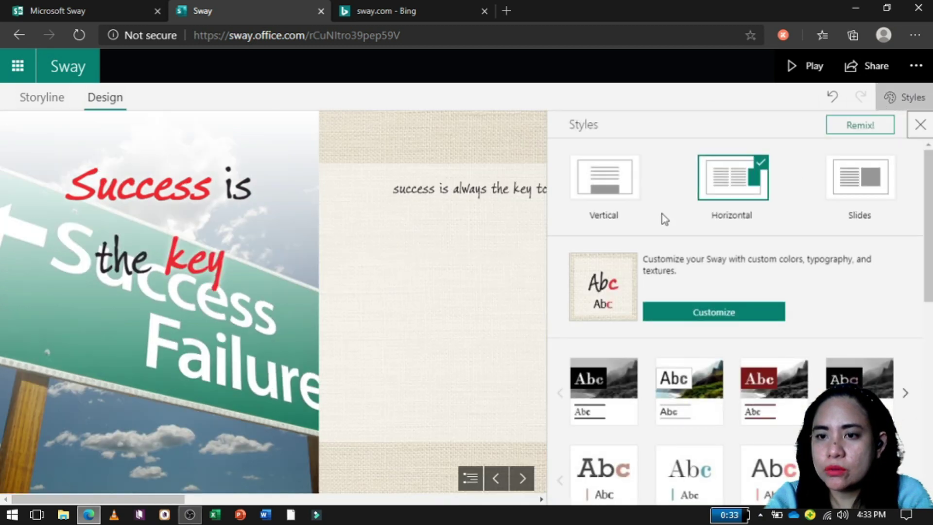
pyautogui.click(603, 193)
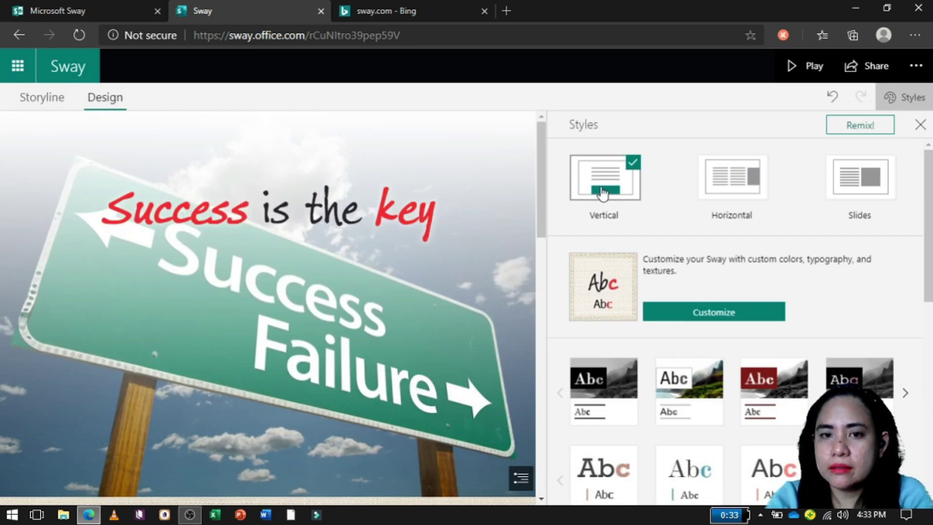
pyautogui.click(924, 129)
pyautogui.scroll(-10, 807, 260)
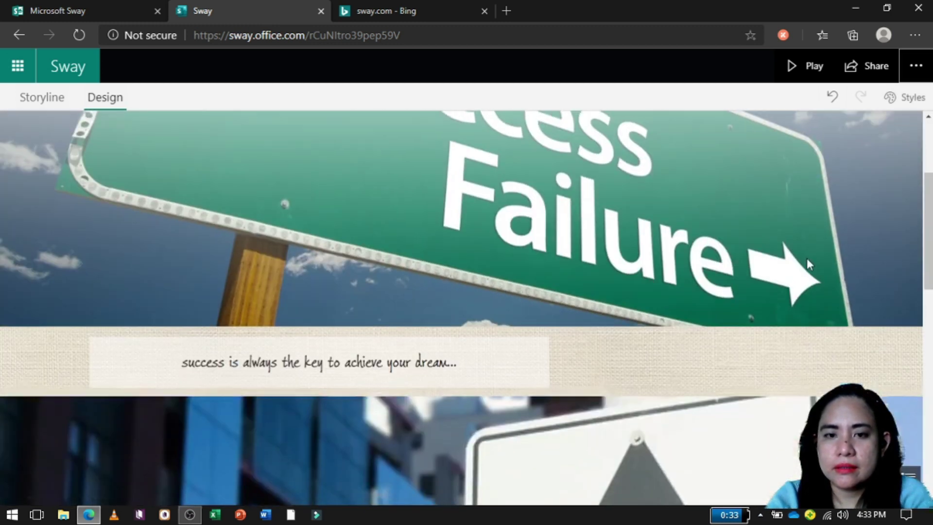
pyautogui.scroll(-8, 810, 263)
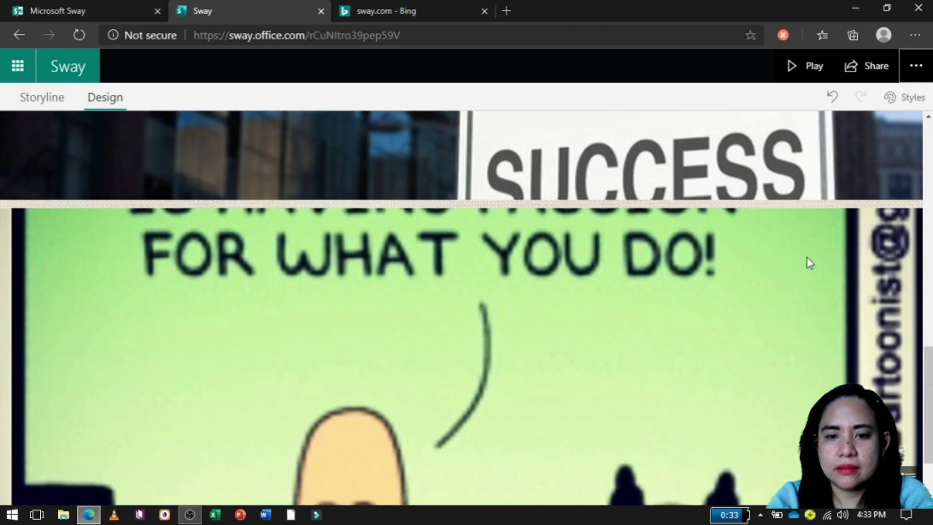
pyautogui.scroll(1, 810, 261)
pyautogui.scroll(5, 809, 258)
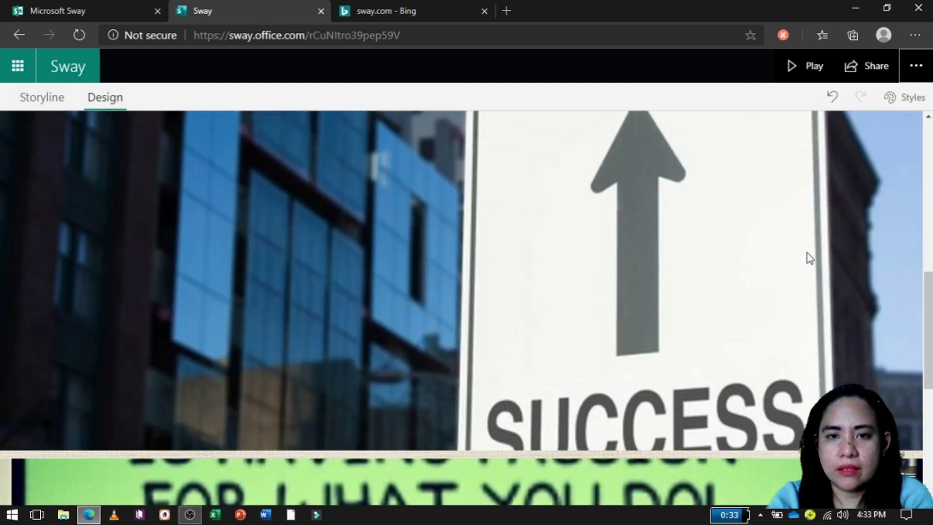
# Step: Caption the arrow sign image "going up is hard" and the Dilbert image "but still working hard is worth it" in the storyline
pyautogui.hotkey('alt', 'Left')
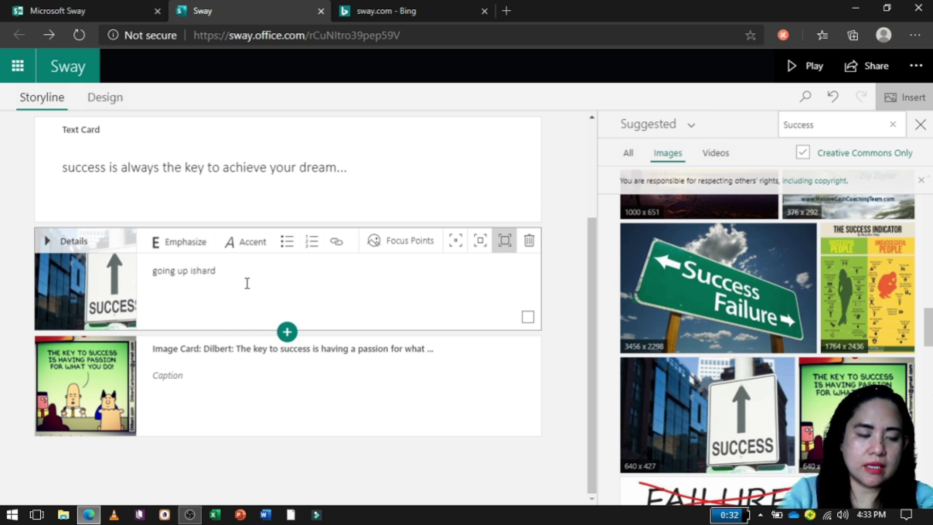
pyautogui.click(252, 383)
pyautogui.click(238, 391)
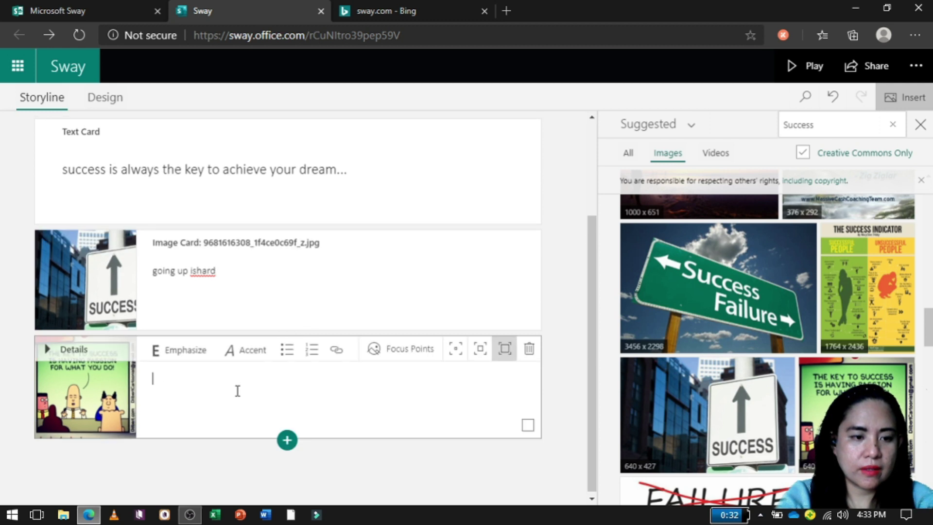
pyautogui.click(197, 274)
pyautogui.click(248, 400)
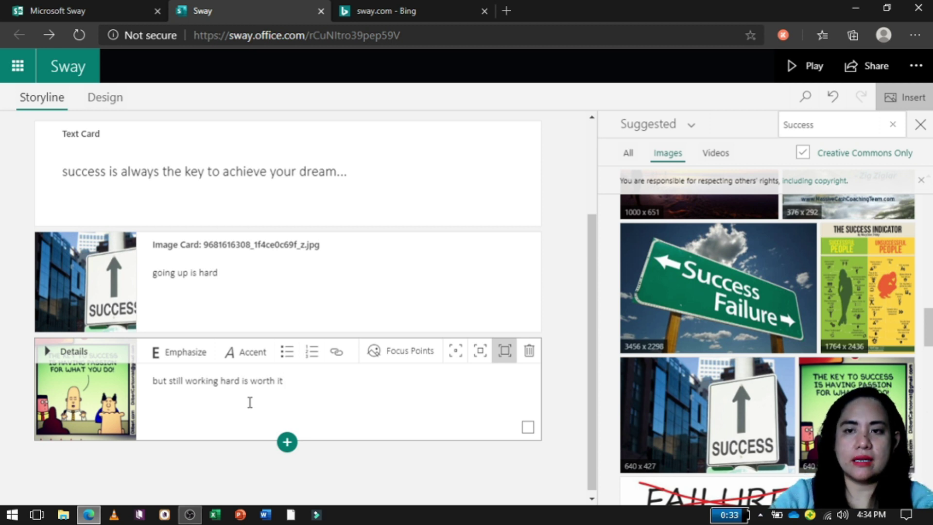
# Step: Try inserting an empty image card between the two captioned image cards
pyautogui.click(920, 124)
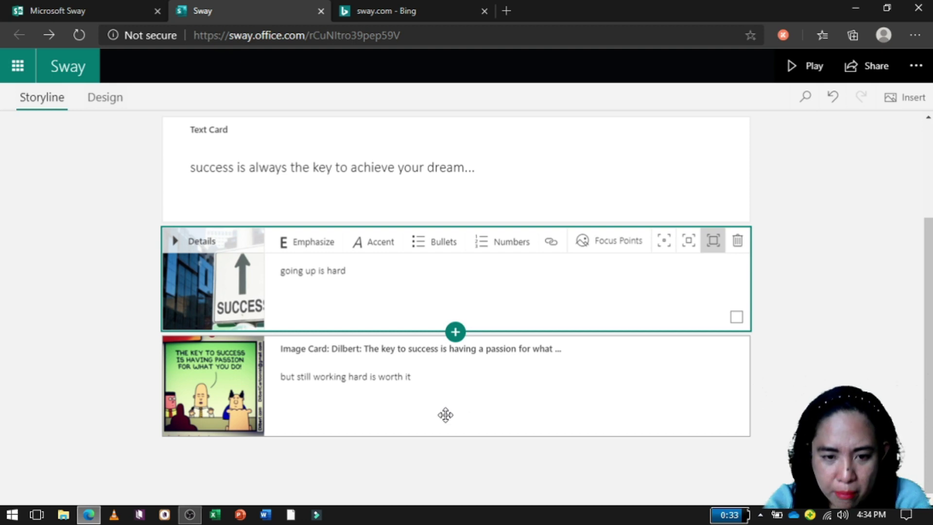
pyautogui.click(456, 333)
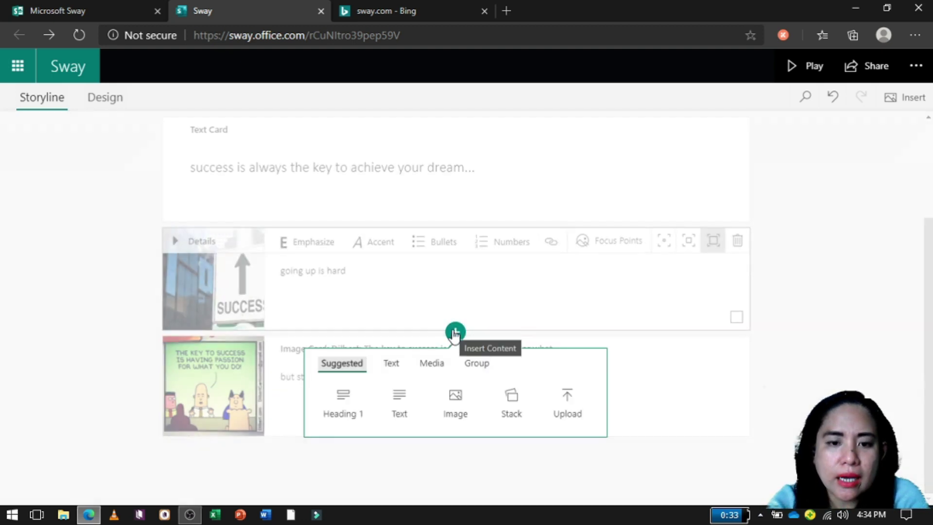
pyautogui.click(462, 417)
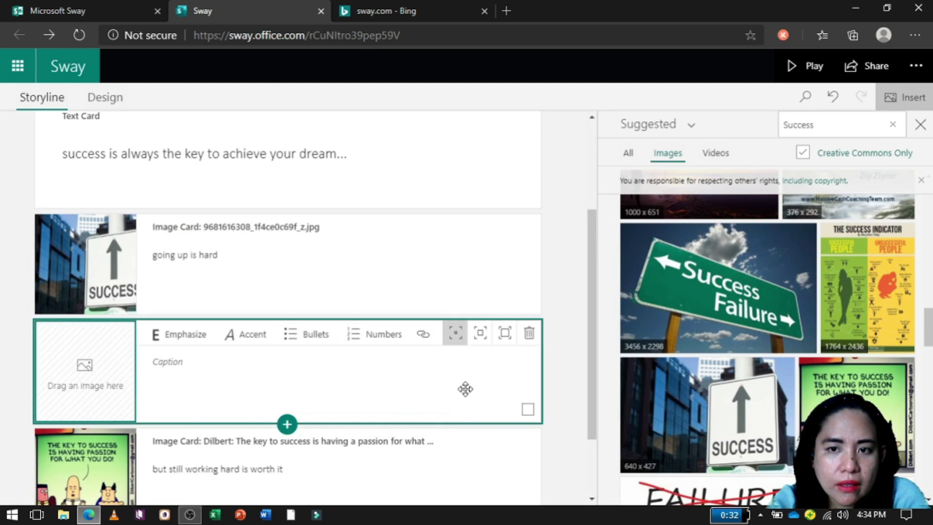
pyautogui.click(921, 125)
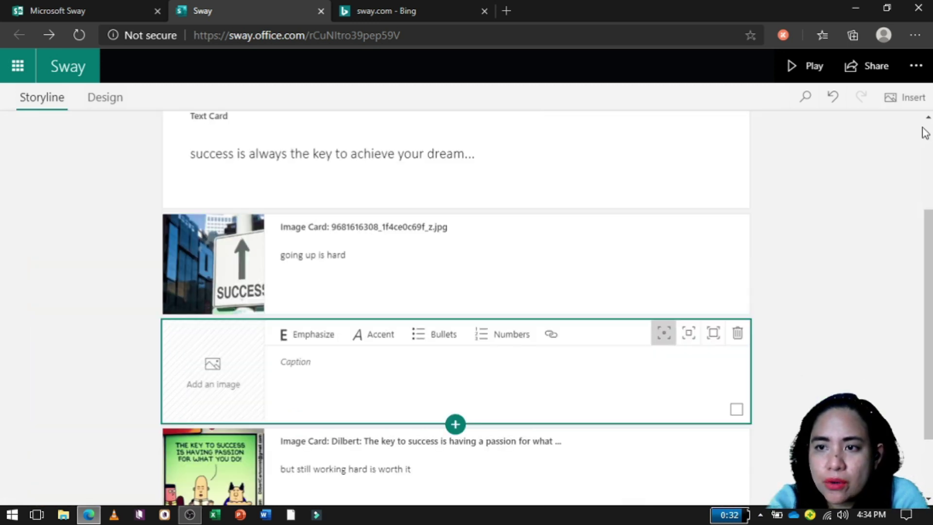
# Step: Add an image card after the Dilbert card and upload 19 cartoon avatar pictures from the device's "mine" folder
pyautogui.click(456, 442)
pyautogui.click(457, 474)
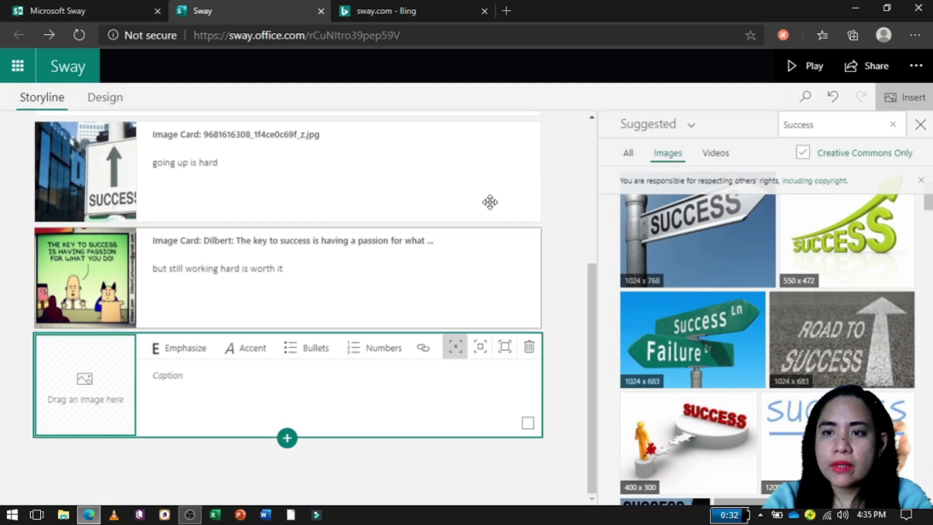
pyautogui.click(694, 131)
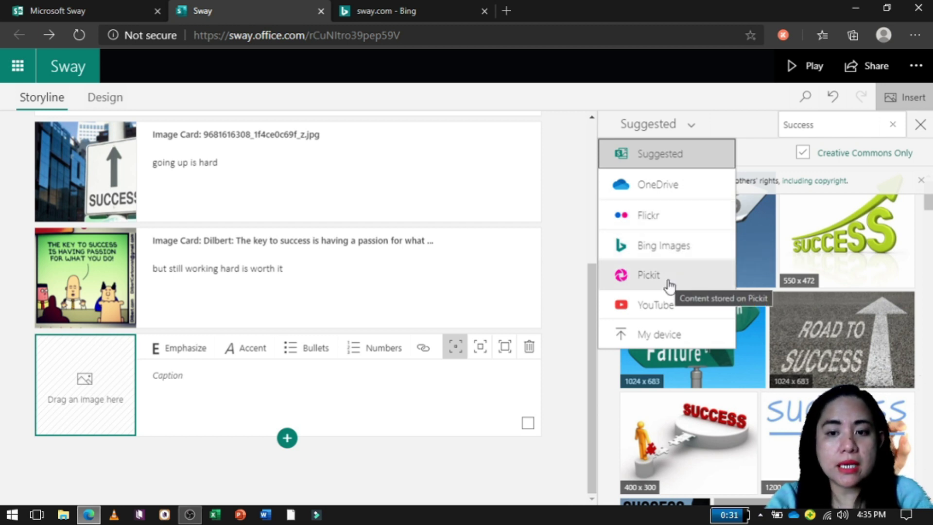
pyautogui.click(668, 343)
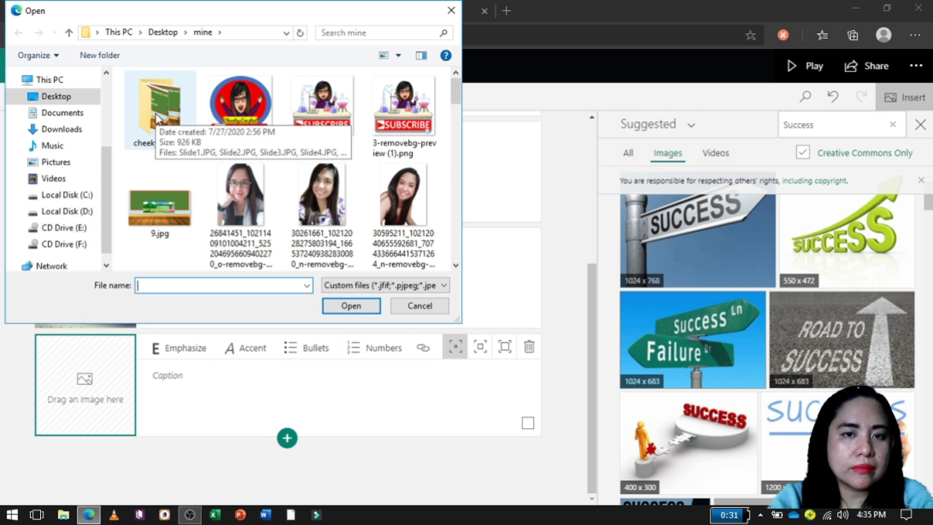
pyautogui.scroll(-5, 189, 185)
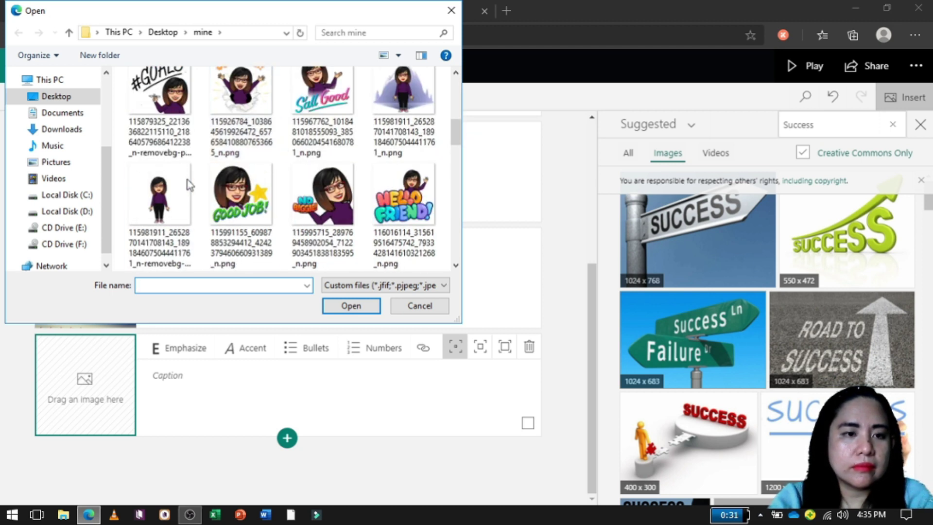
pyautogui.scroll(1, 119, 97)
pyautogui.moveTo(122, 90); pyautogui.dragTo(435, 168)
pyautogui.click(362, 306)
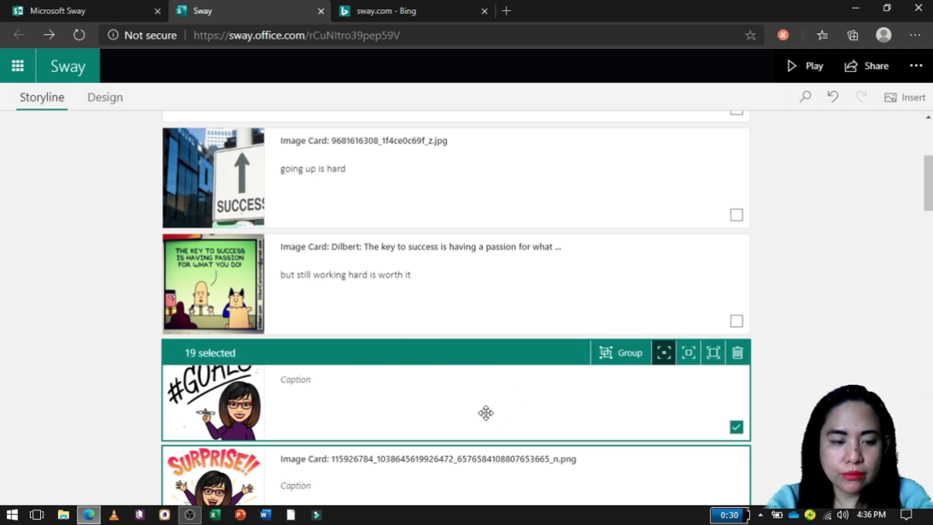
pyautogui.scroll(-10, 486, 404)
pyautogui.scroll(-10, 493, 394)
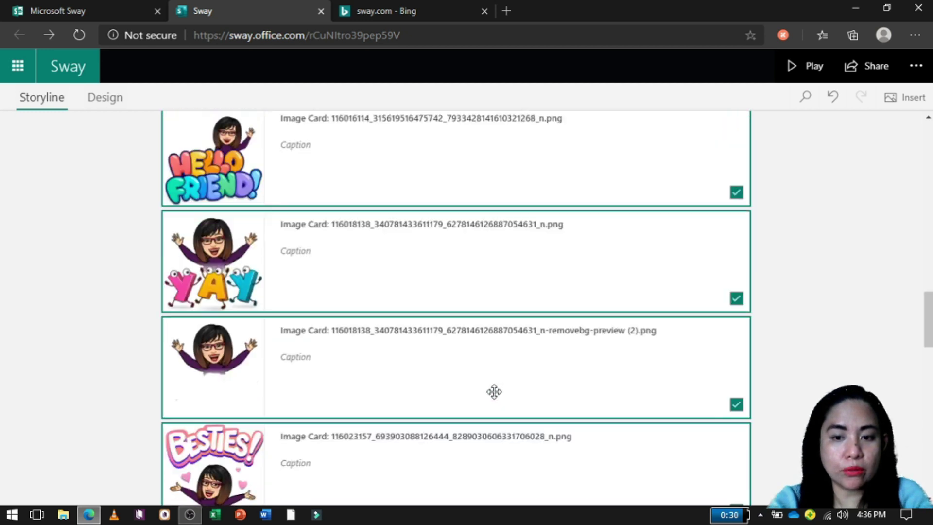
# Step: Group the 19 selected avatar image cards and look through the grouped pictures in the design
pyautogui.scroll(6, 494, 384)
pyautogui.scroll(8, 495, 378)
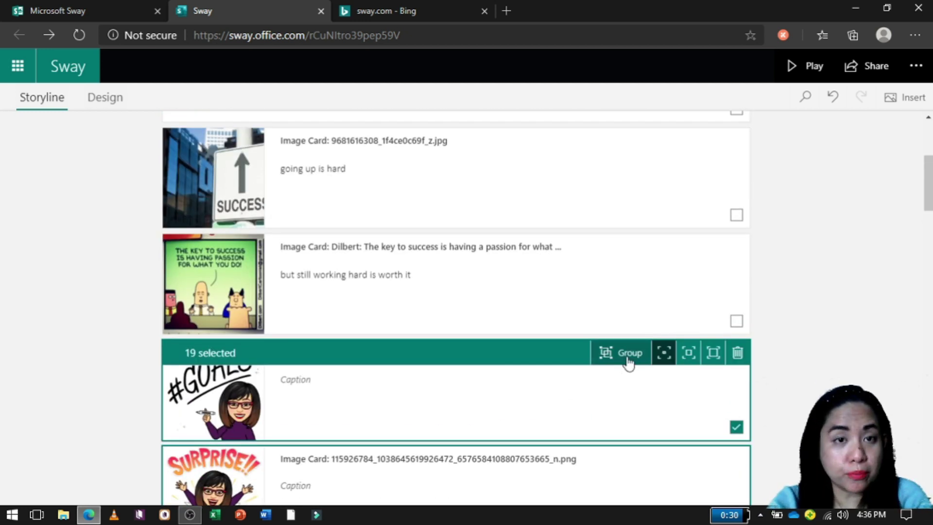
pyautogui.click(628, 362)
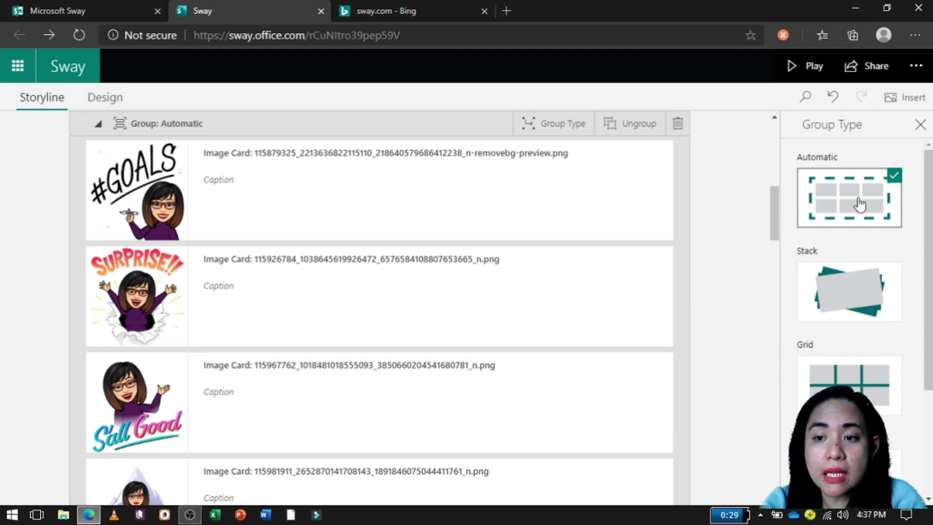
pyautogui.click(103, 99)
pyautogui.scroll(-10, 494, 208)
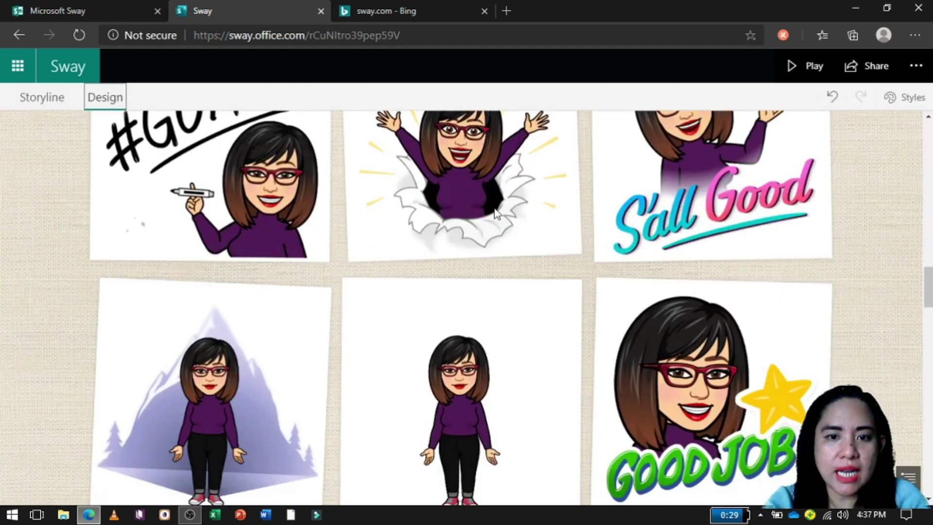
pyautogui.scroll(-10, 495, 208)
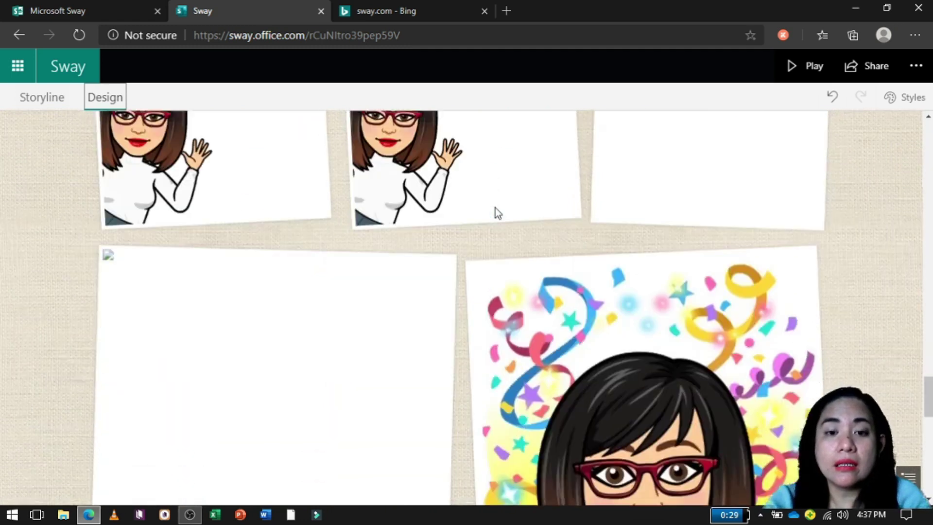
pyautogui.scroll(-3, 495, 208)
pyautogui.scroll(8, 495, 209)
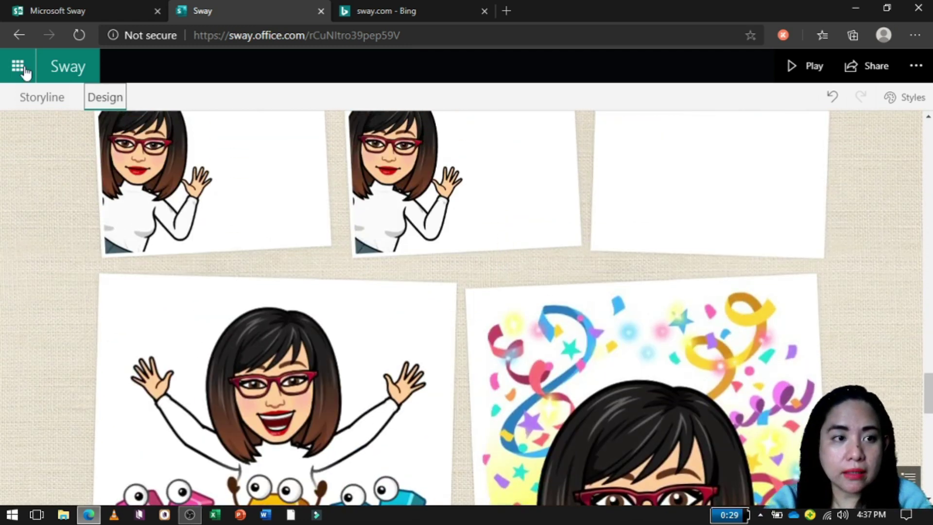
# Step: Change the avatar image group's type from the storyline to Stack
pyautogui.click(55, 99)
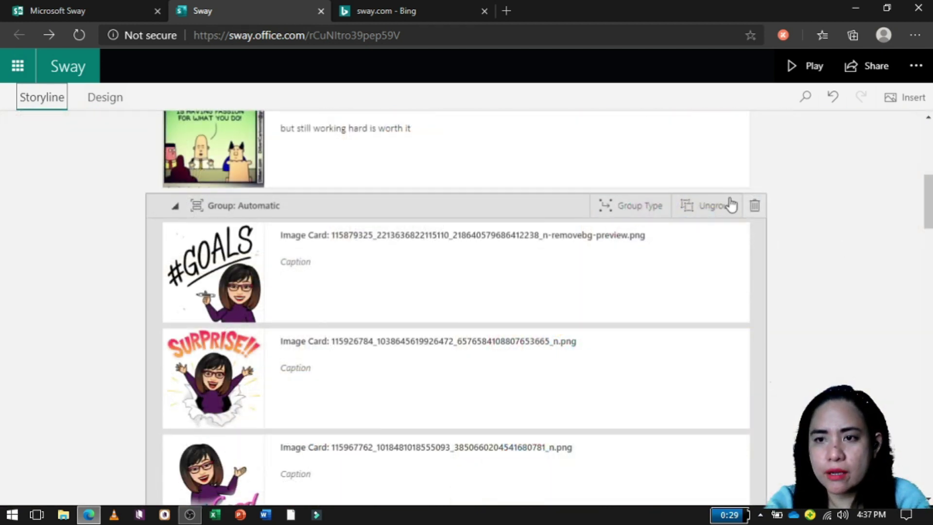
pyautogui.click(628, 209)
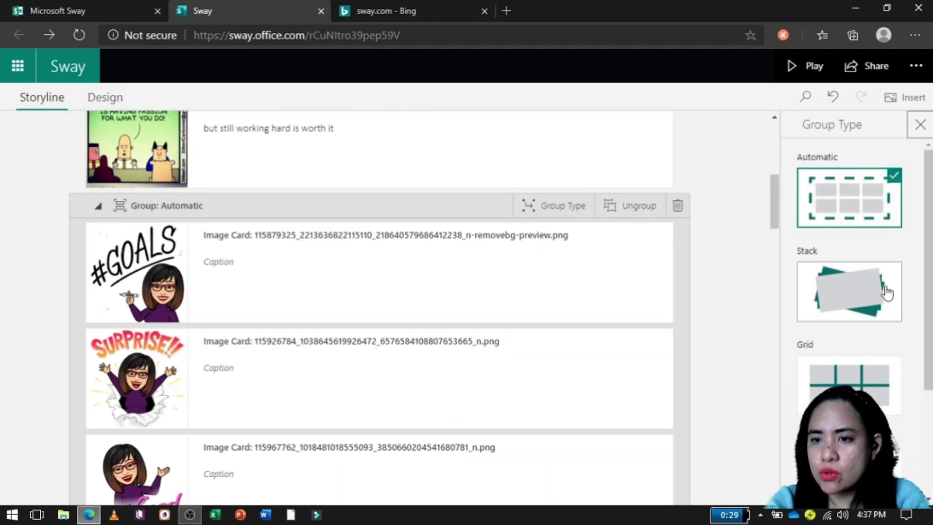
pyautogui.click(844, 292)
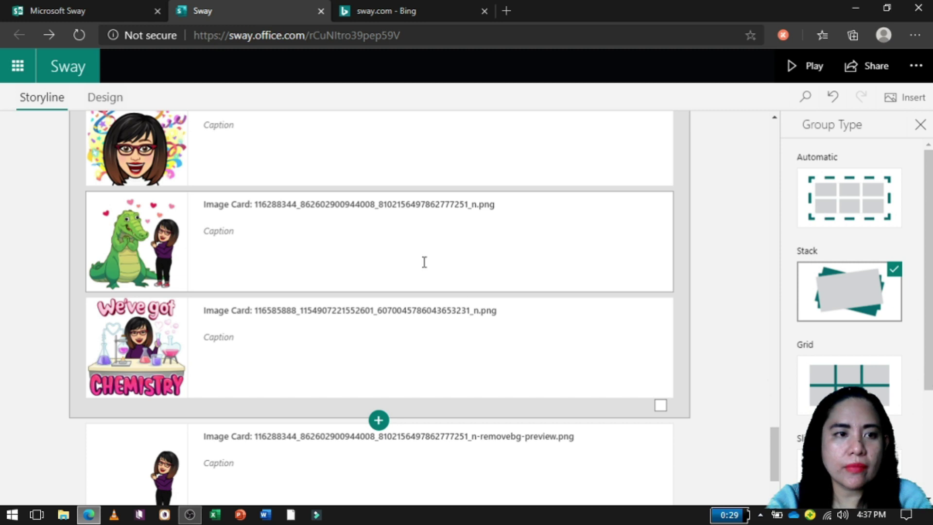
pyautogui.scroll(6, 423, 256)
pyautogui.scroll(4, 425, 257)
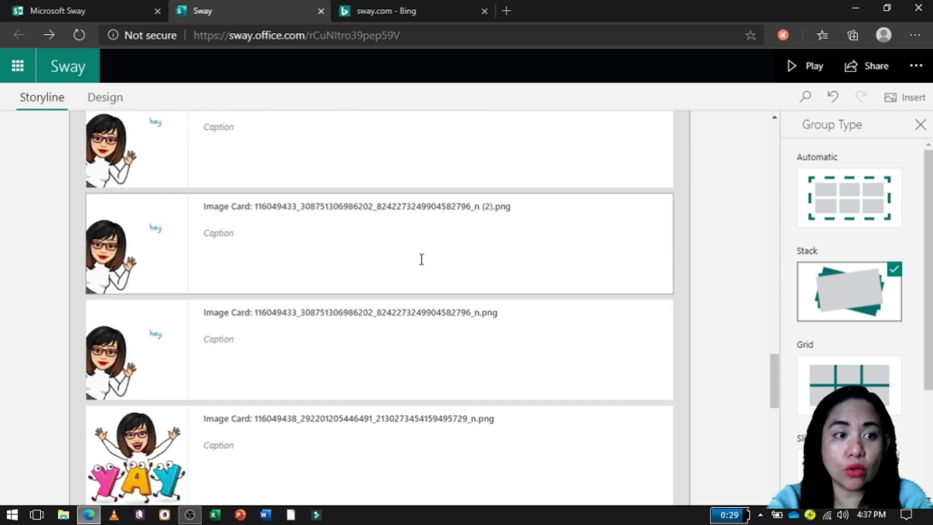
# Step: Preview the stacked avatar group in the design and flip through its pictures one by one
pyautogui.click(99, 99)
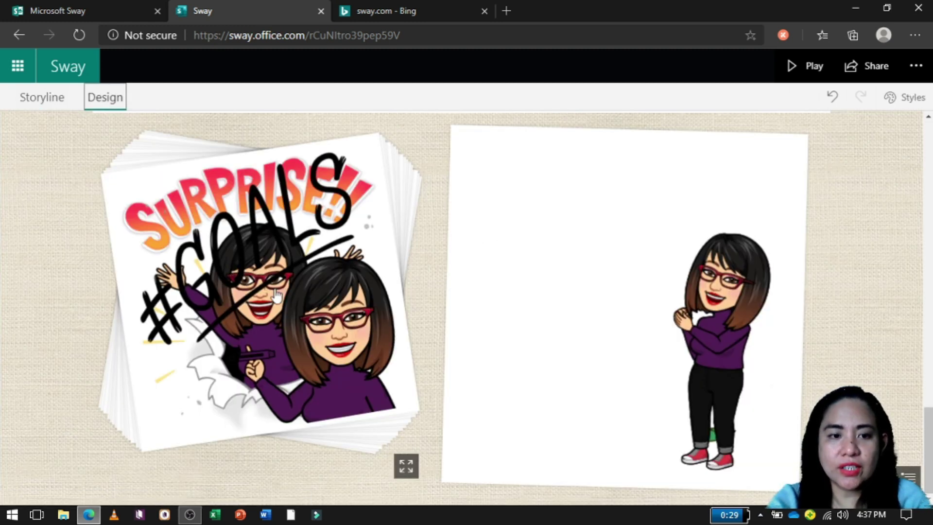
pyautogui.click(253, 311)
pyautogui.click(252, 311)
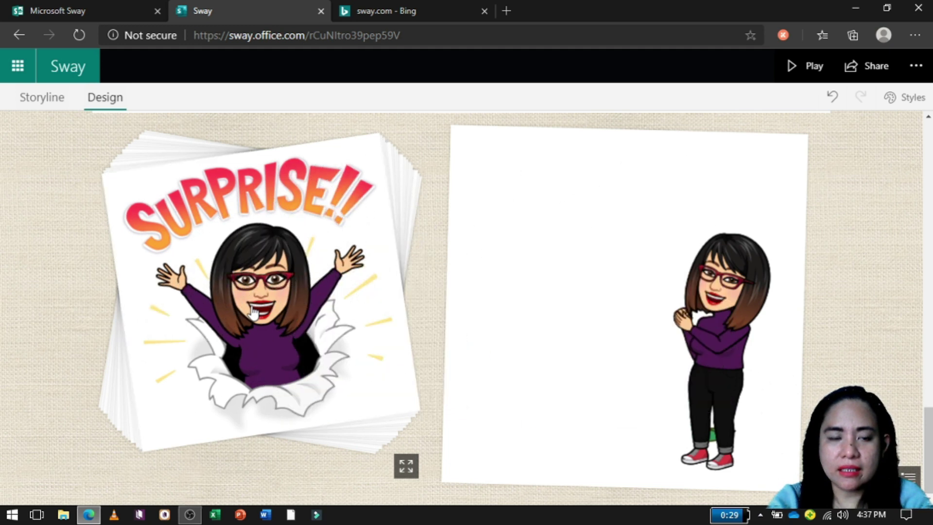
pyautogui.click(252, 311)
pyautogui.click(253, 311)
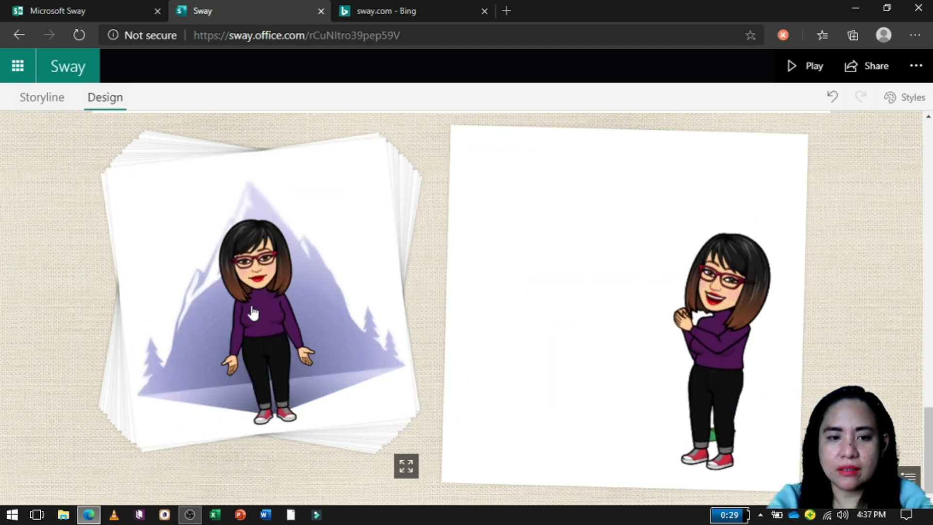
pyautogui.click(252, 312)
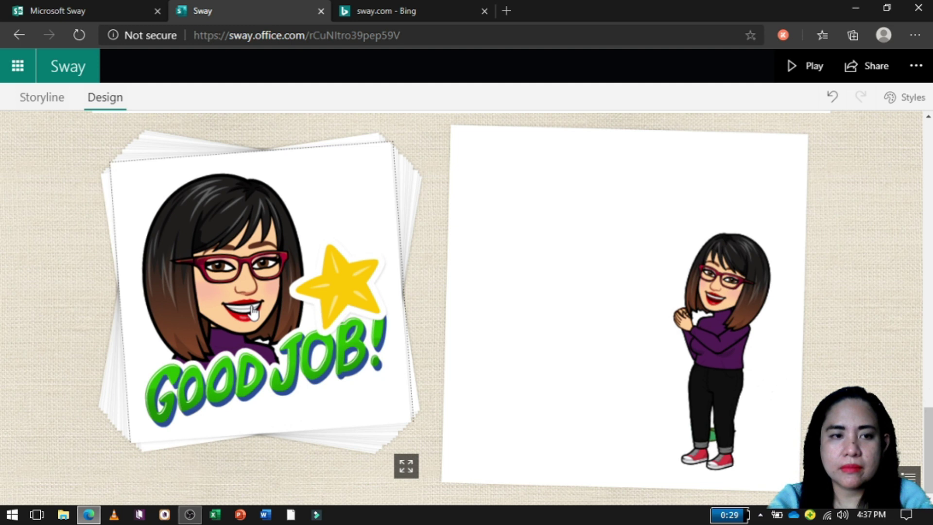
pyautogui.click(253, 312)
pyautogui.click(253, 311)
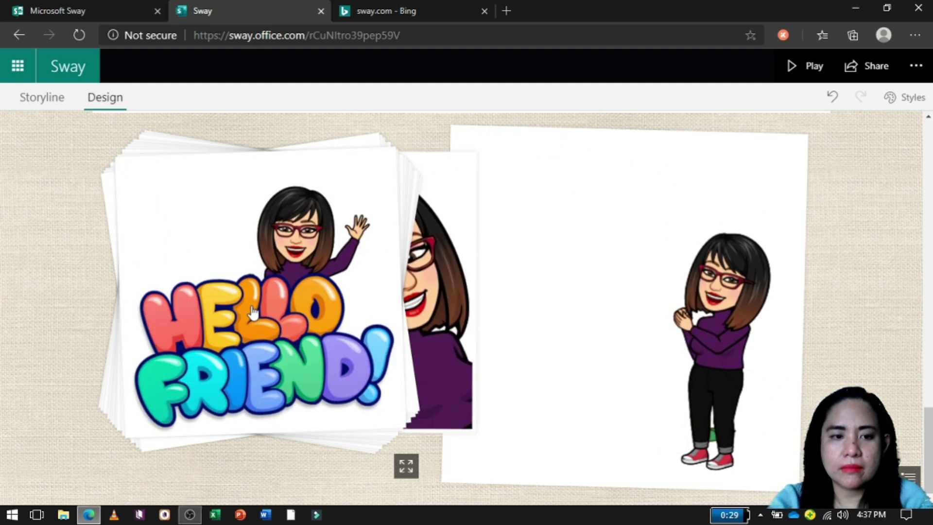
pyautogui.click(253, 311)
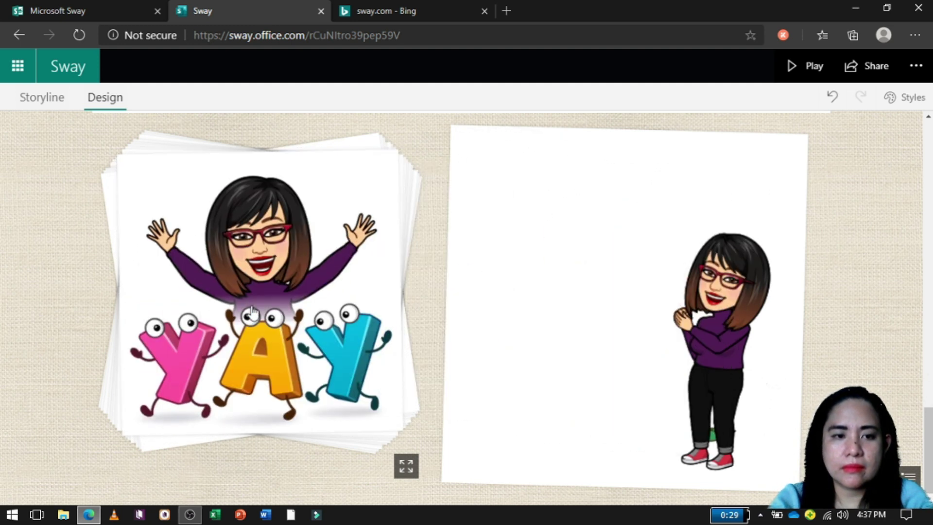
pyautogui.click(253, 311)
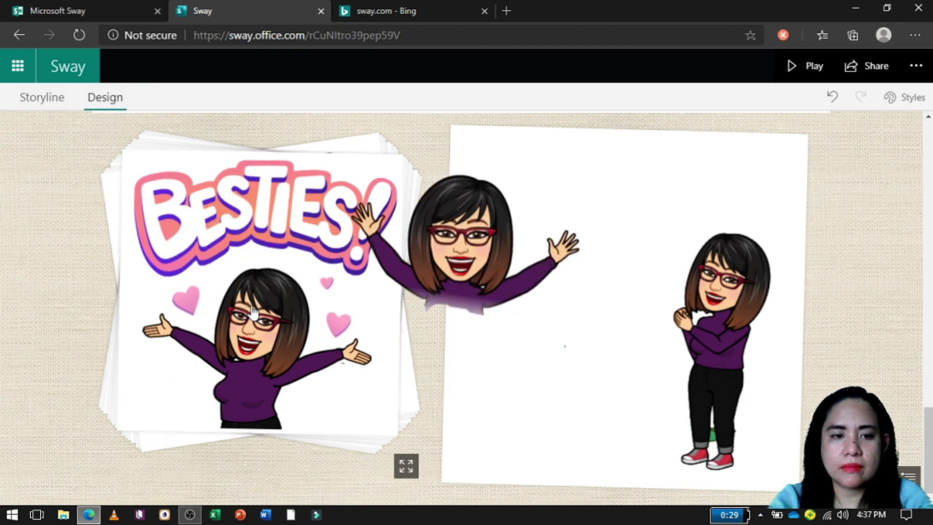
pyautogui.click(253, 311)
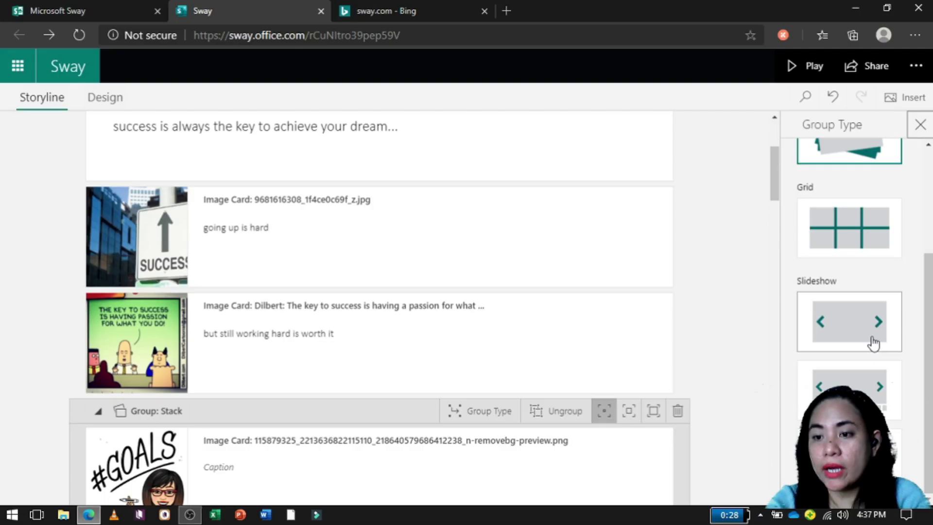
pyautogui.scroll(3, 873, 342)
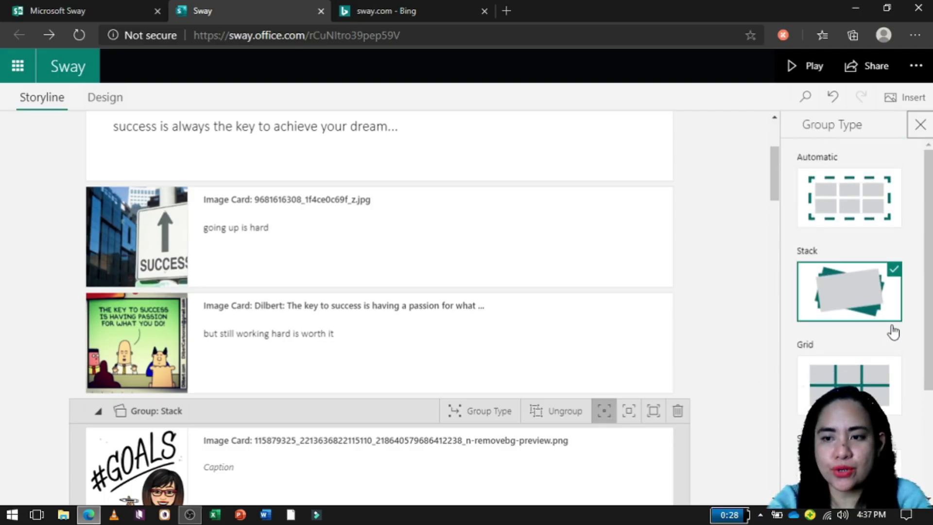
pyautogui.scroll(-3, 880, 334)
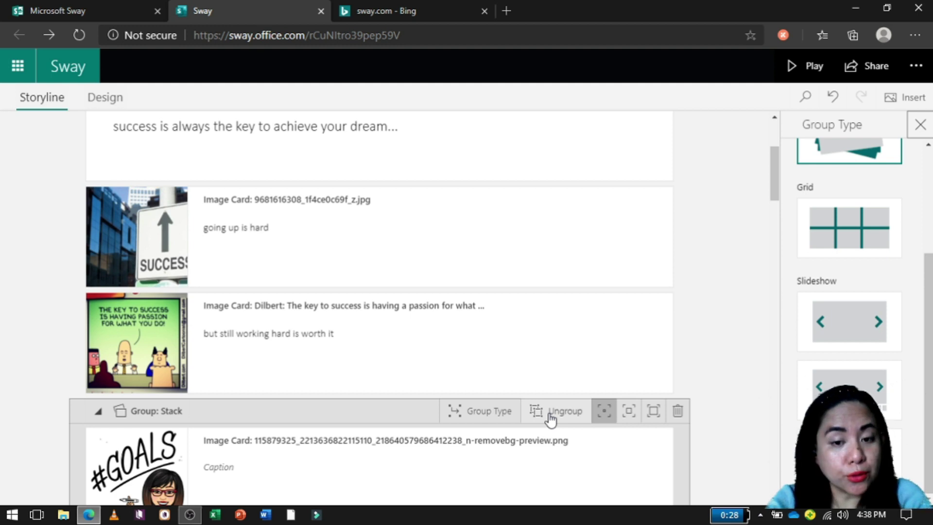
pyautogui.click(721, 433)
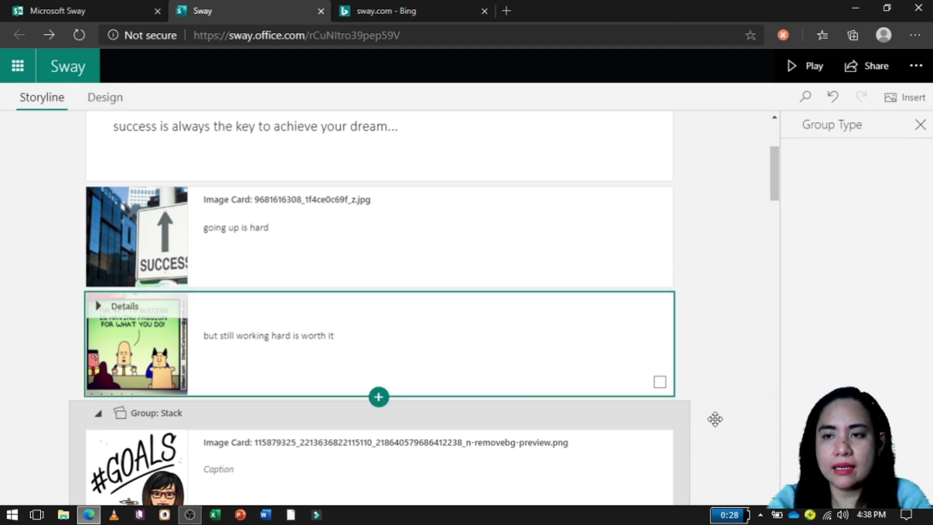
pyautogui.scroll(5, 592, 194)
pyautogui.click(591, 175)
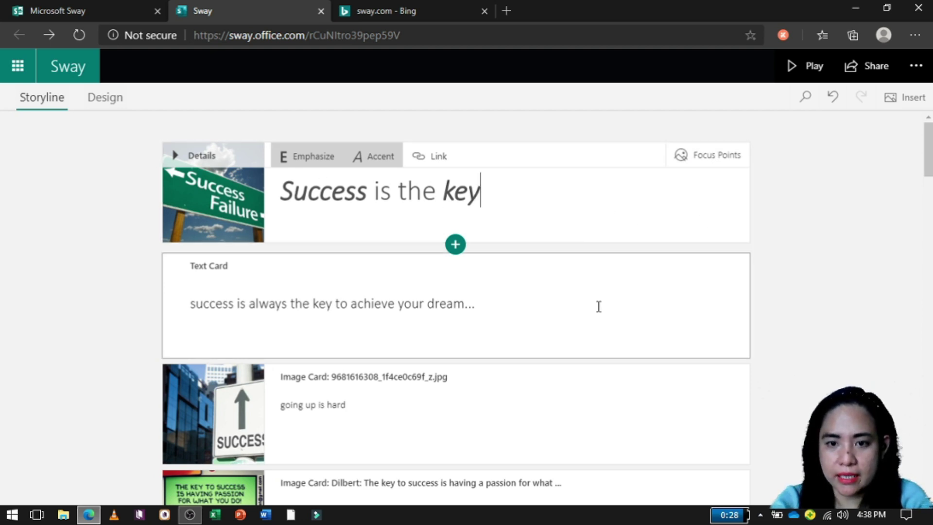
pyautogui.click(597, 330)
pyautogui.click(594, 423)
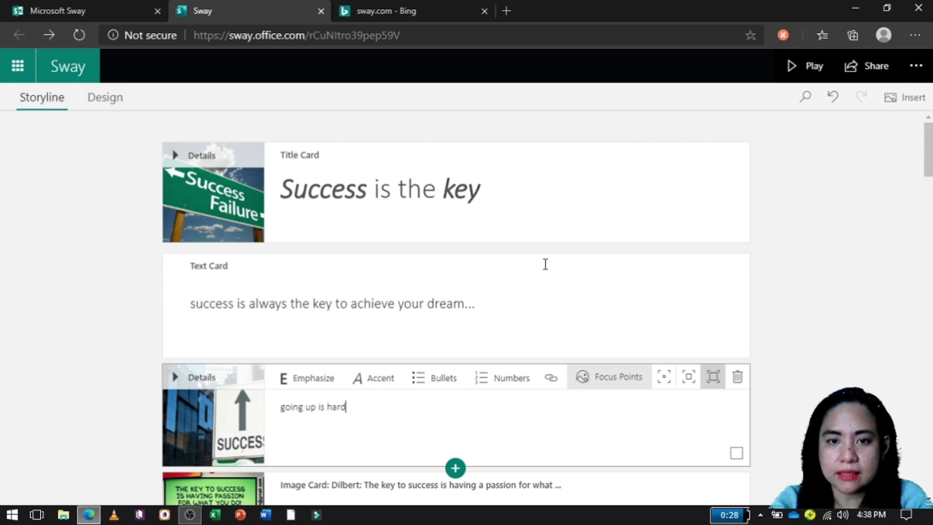
pyautogui.click(528, 188)
pyautogui.click(558, 298)
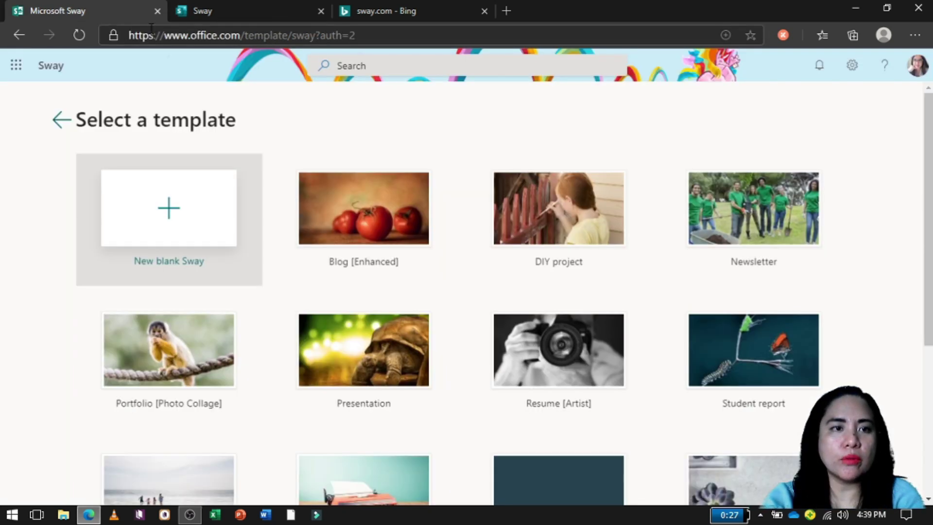
# Step: Open the existing "Key to Success" Sway from the recent files and copy its embed code to the clipboard
pyautogui.click(25, 27)
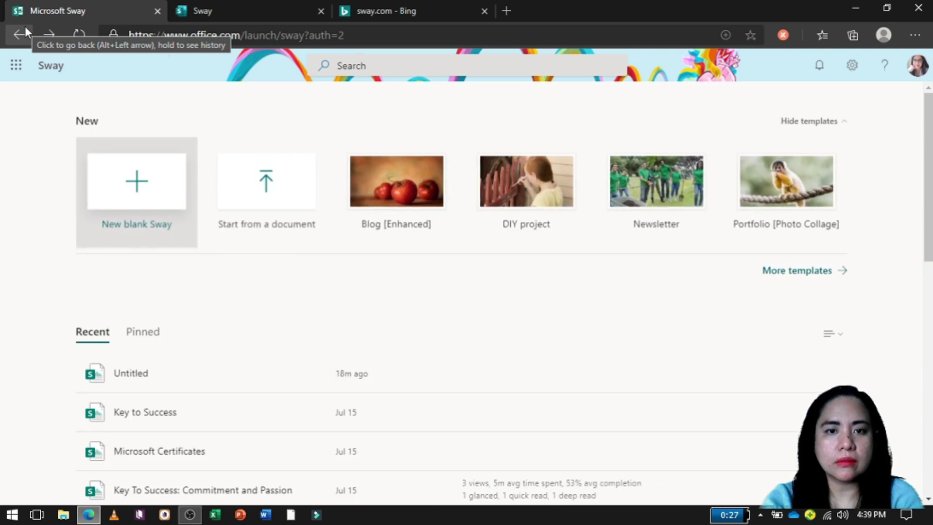
pyautogui.click(161, 419)
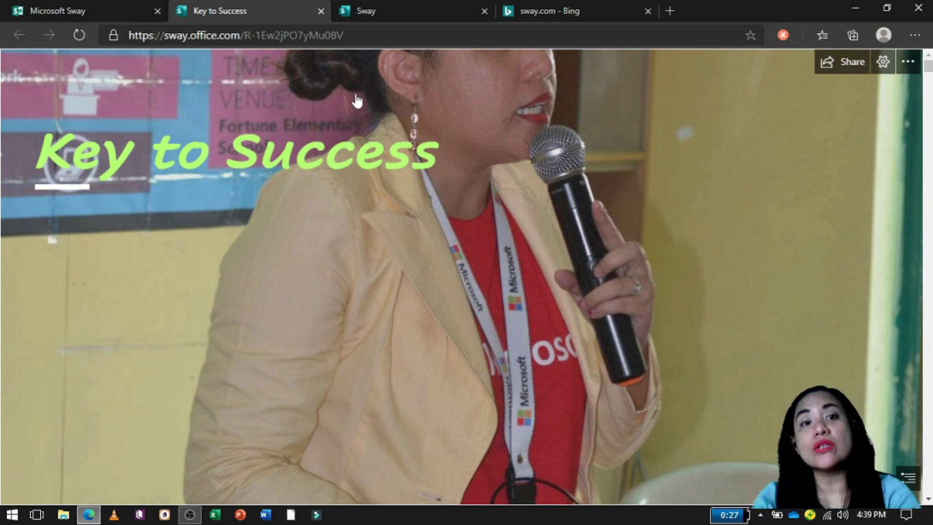
pyautogui.click(829, 64)
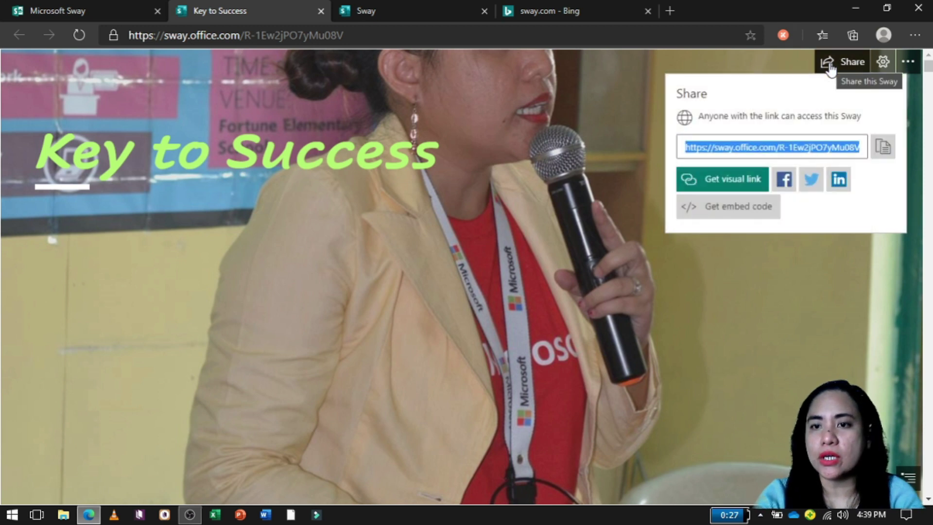
pyautogui.click(730, 212)
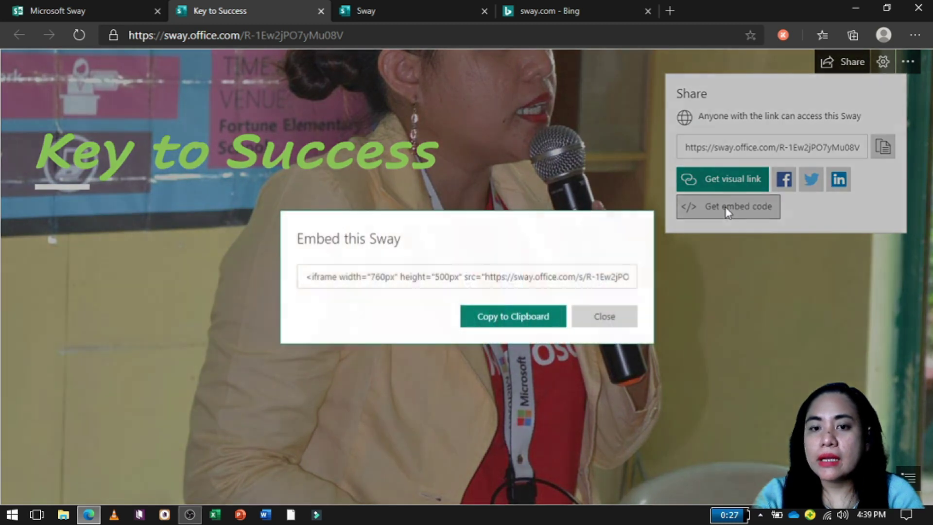
pyautogui.click(512, 321)
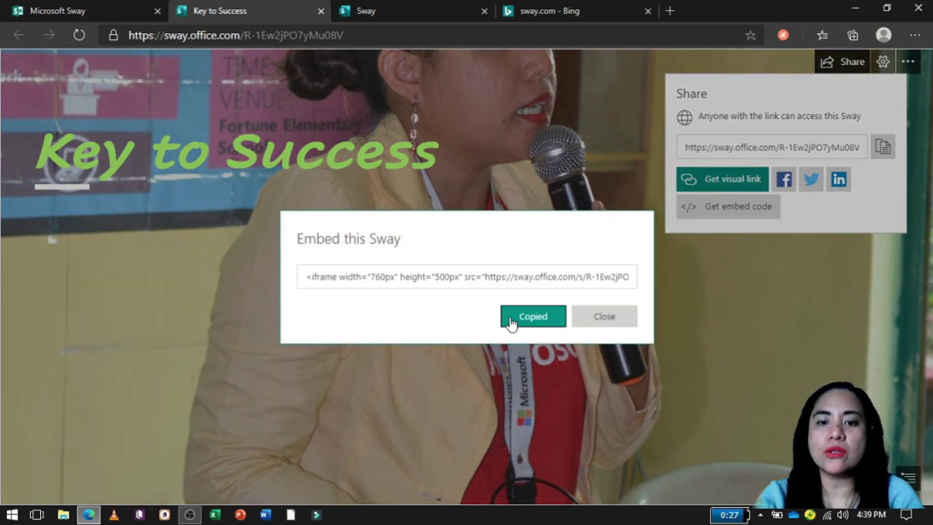
# Step: Paste the copied embed code into the Embed Card at the end of the storyline and view the embedded Sway in the design
pyautogui.click(398, 4)
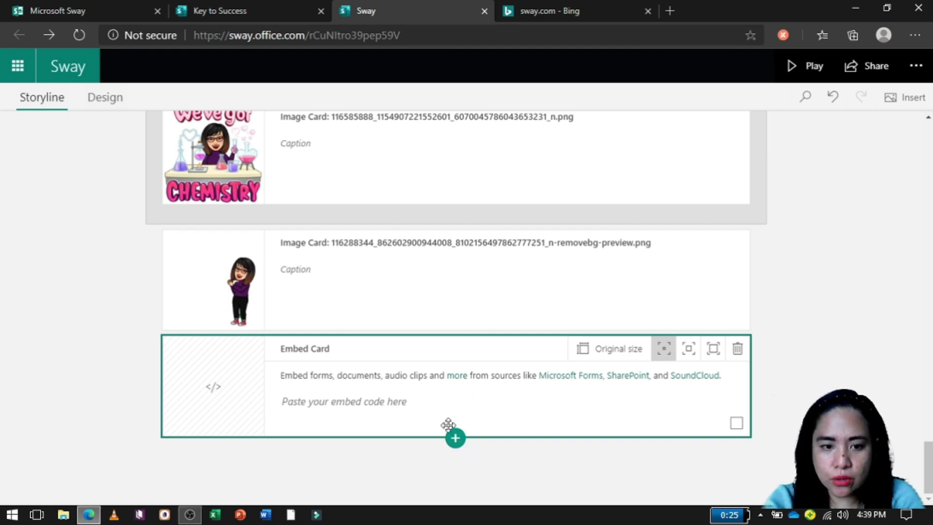
pyautogui.click(446, 405)
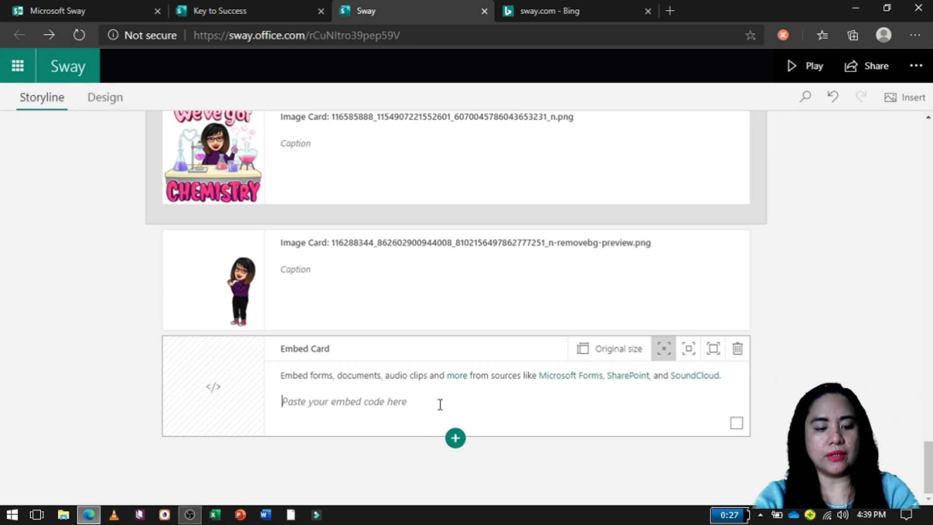
pyautogui.hotkey('ctrl', 'v')
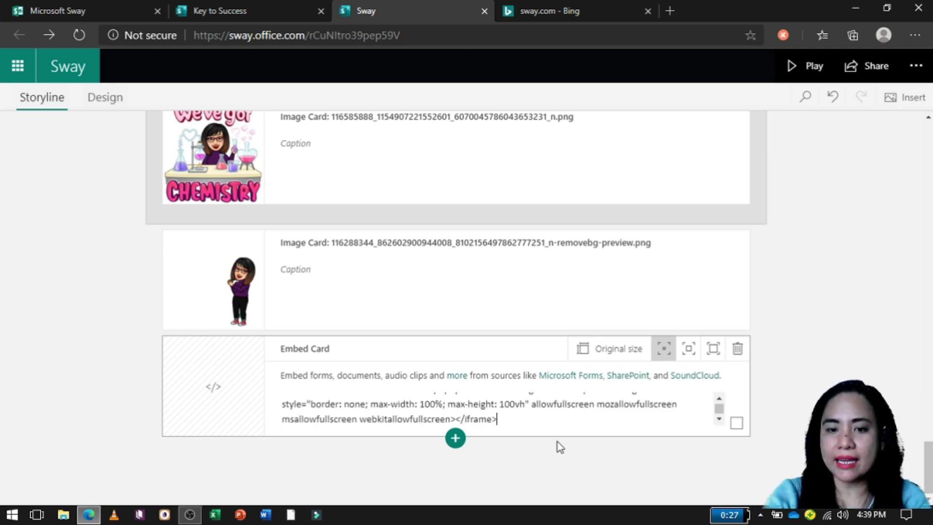
pyautogui.press('Return')
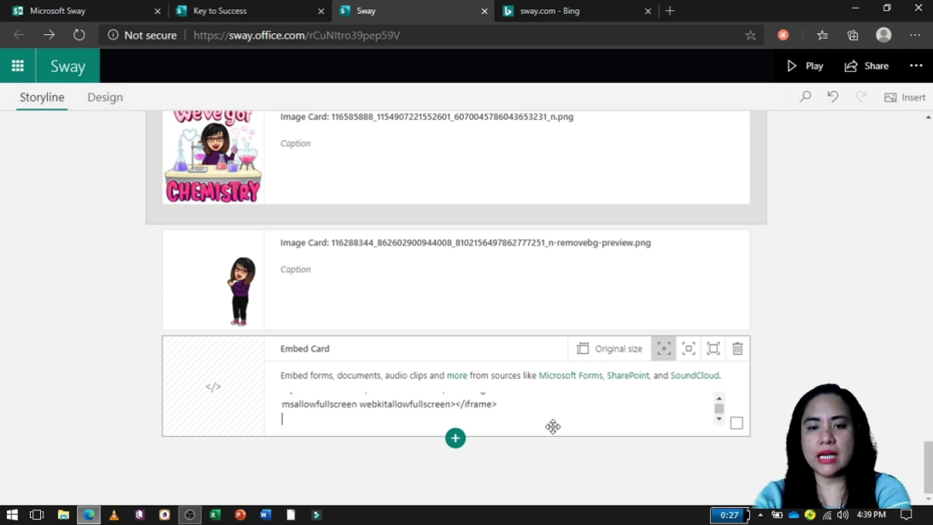
pyautogui.press('BackSpace')
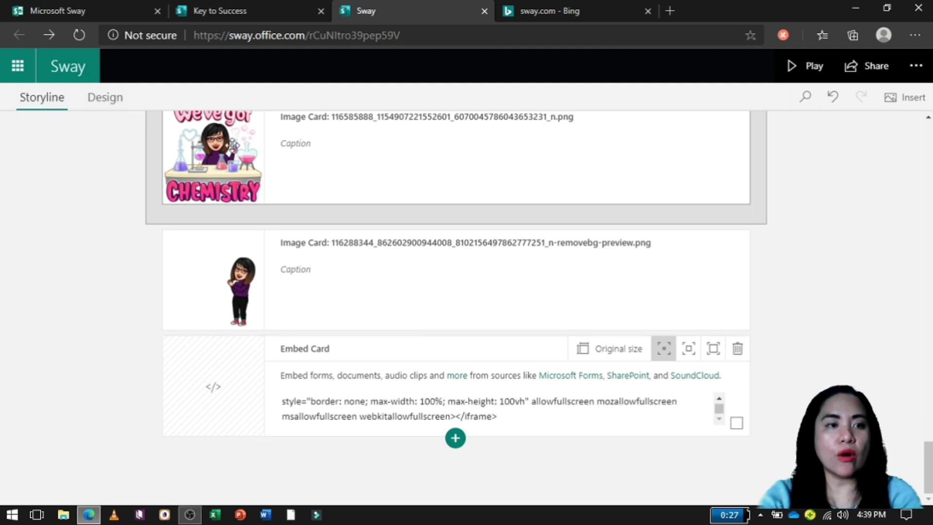
pyautogui.click(98, 102)
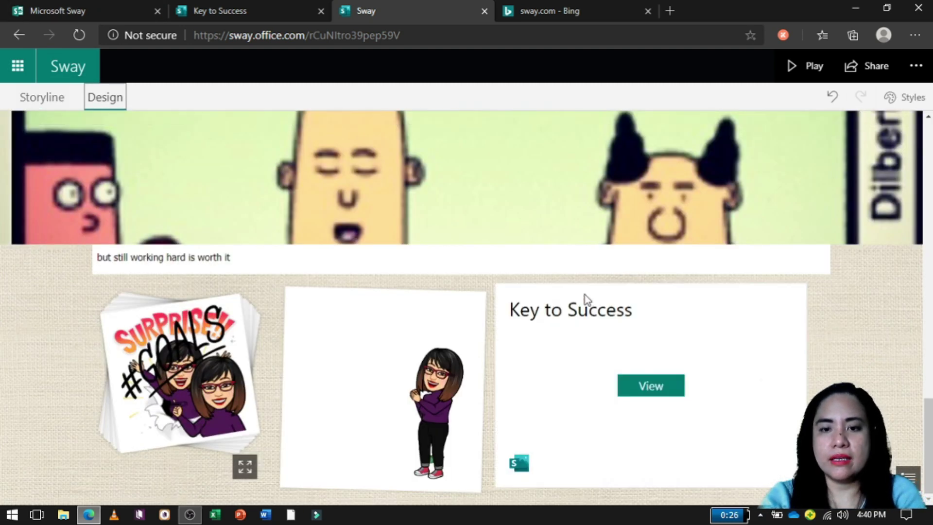
pyautogui.click(651, 388)
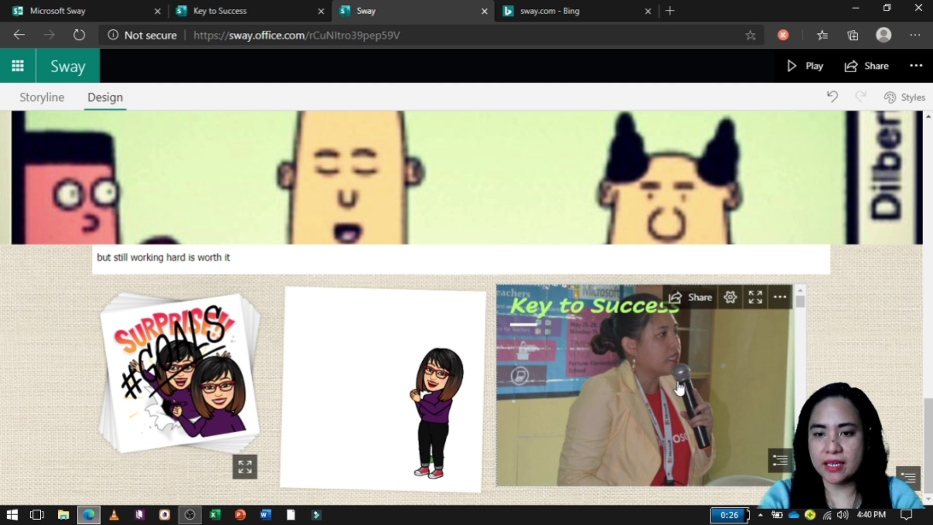
# Step: Look through the embedded "Key to Success" Sway in the design, from its title through the awards to the community section
pyautogui.scroll(-5, 678, 382)
pyautogui.scroll(-10, 672, 369)
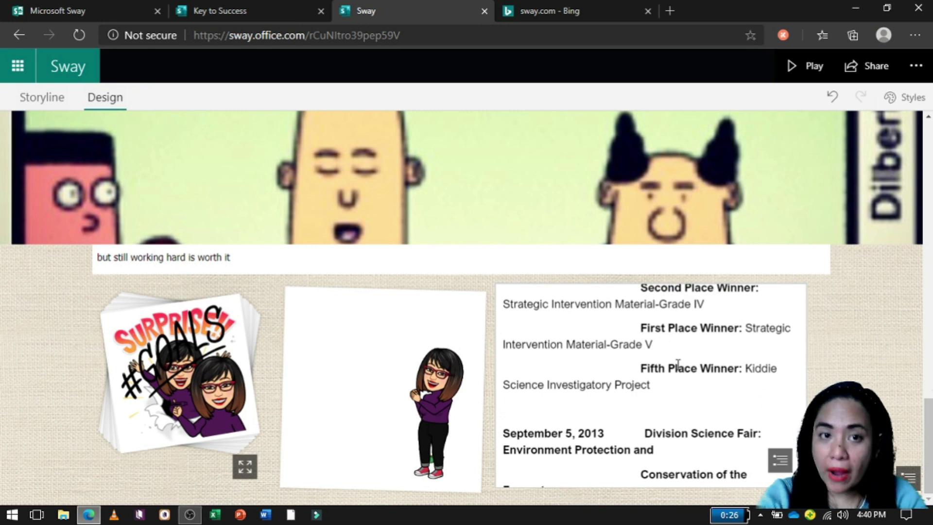
pyautogui.scroll(-6, 679, 365)
pyautogui.scroll(-8, 677, 366)
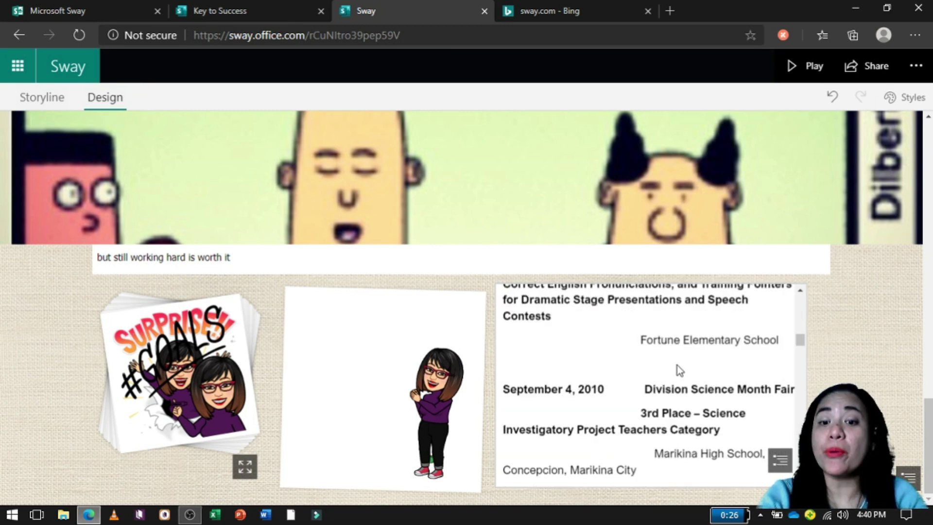
pyautogui.scroll(-1, 679, 371)
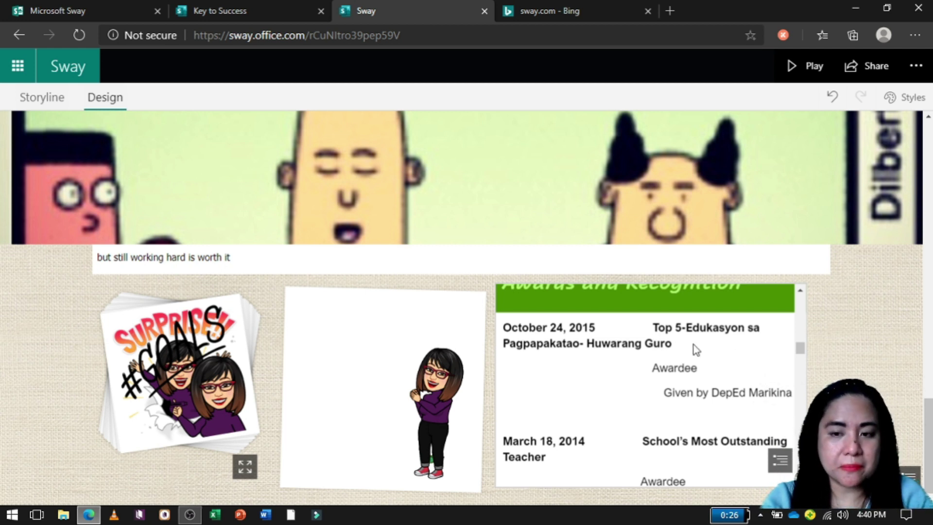
pyautogui.scroll(-2, 693, 344)
pyautogui.scroll(-8, 693, 342)
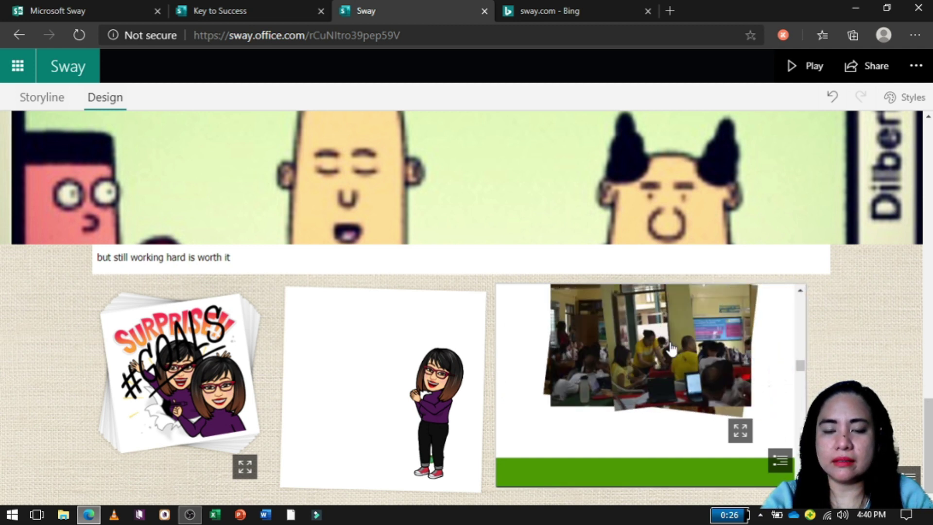
pyautogui.scroll(-5, 671, 348)
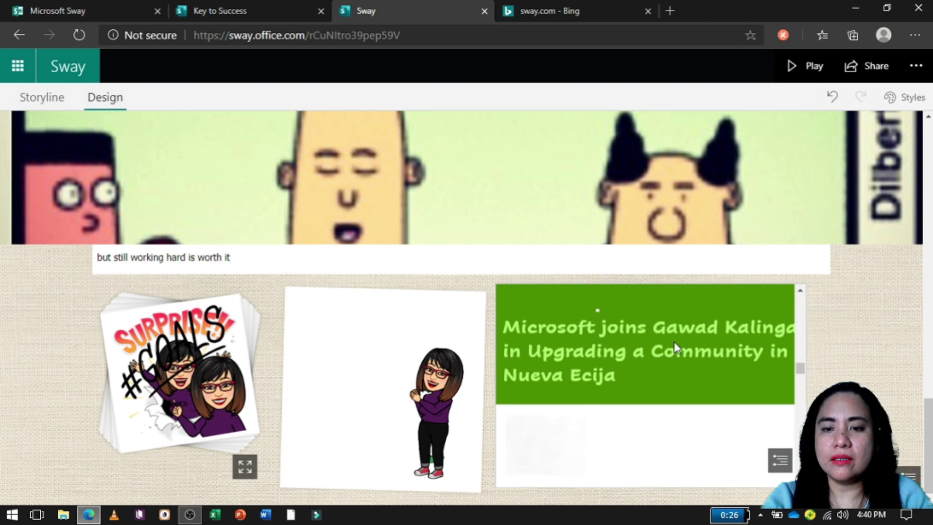
# Step: Return to the storyline and add the suggested video "The Secret to Success: It's Not What You Think" below the Embed Card
pyautogui.hotkey('alt', 'Left')
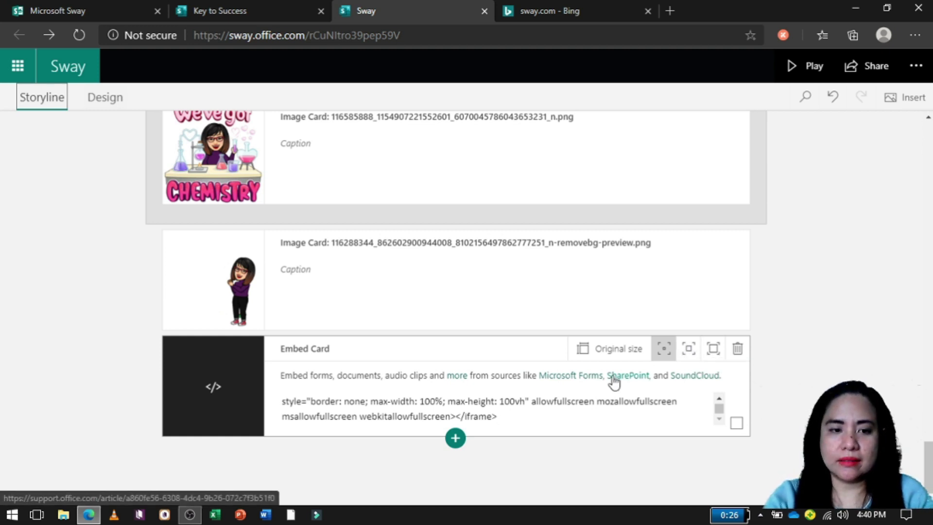
pyautogui.click(454, 438)
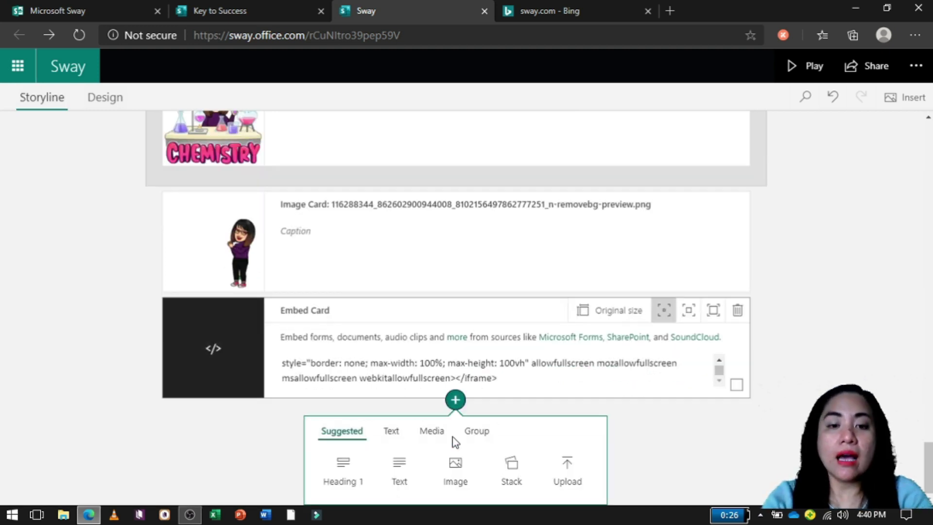
pyautogui.click(438, 442)
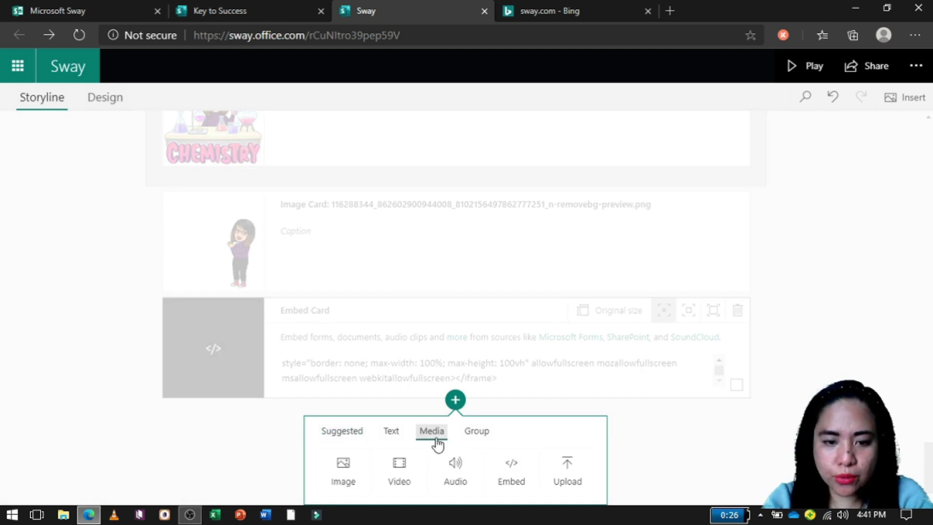
pyautogui.click(400, 470)
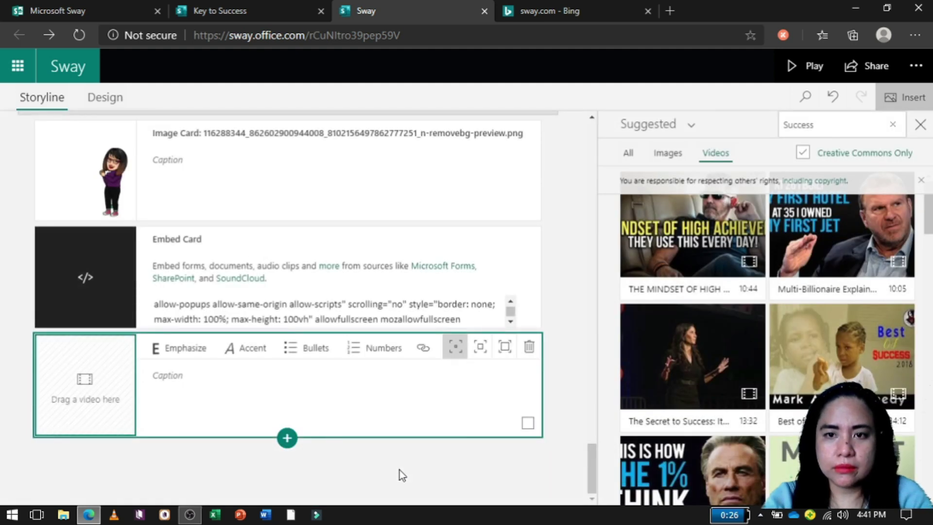
pyautogui.click(654, 125)
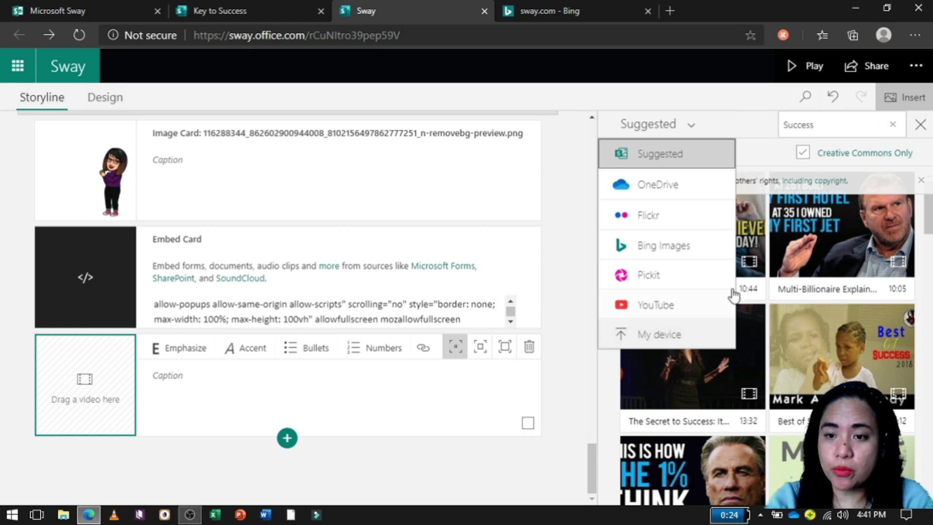
pyautogui.click(709, 390)
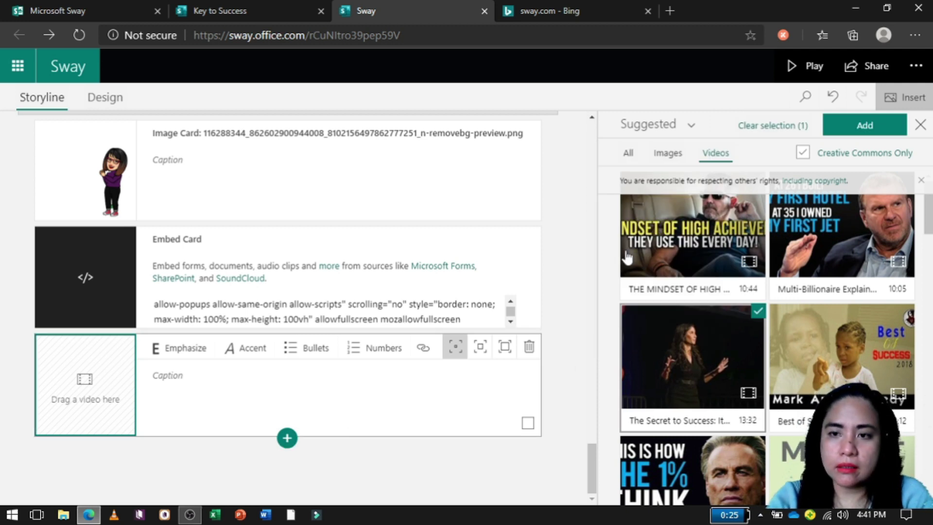
pyautogui.click(865, 126)
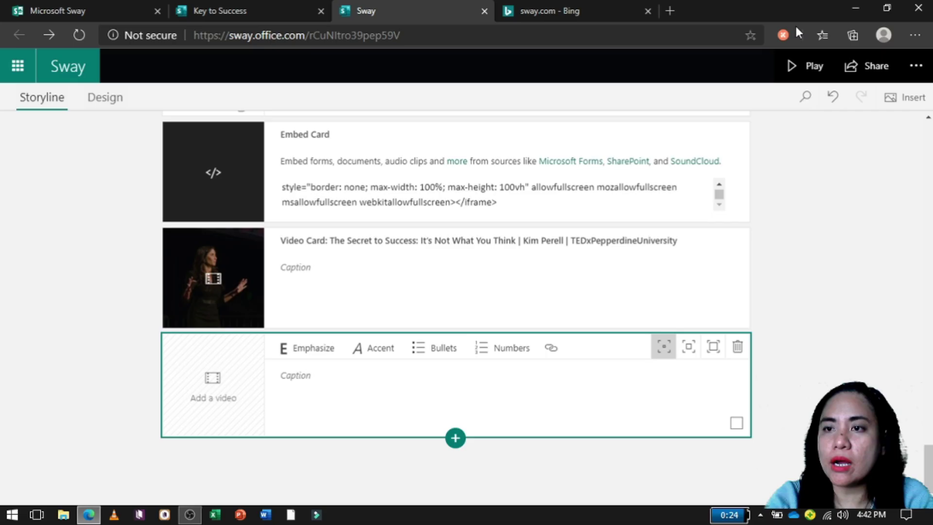
# Step: Save this Sway as a template named "Success is the key"
pyautogui.click(914, 66)
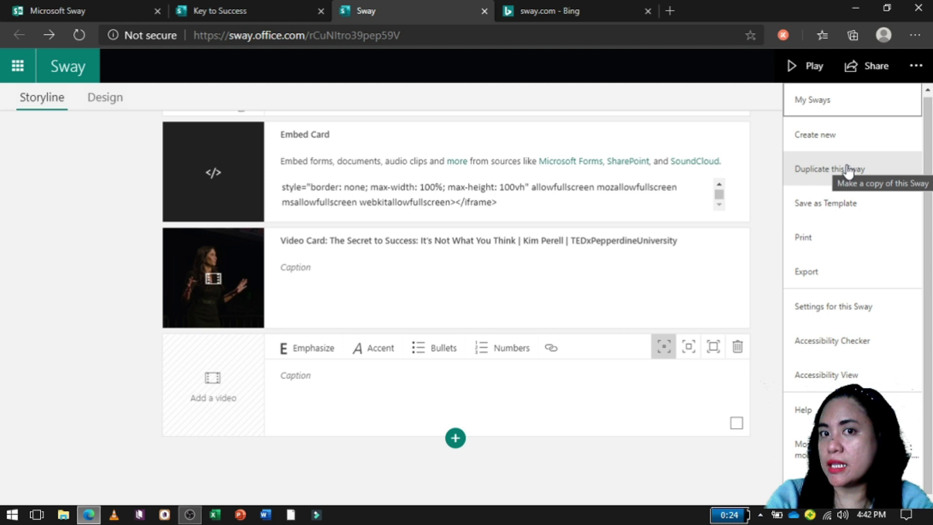
pyautogui.click(843, 205)
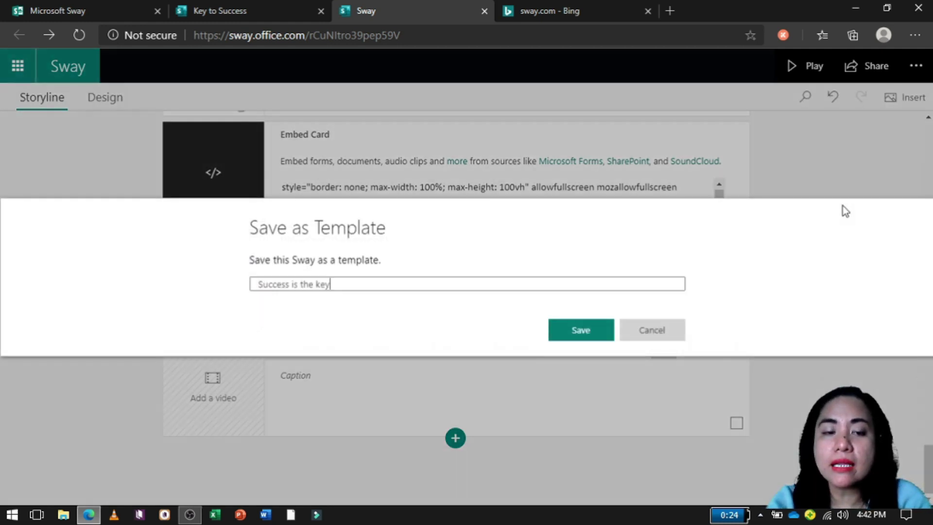
pyautogui.click(476, 285)
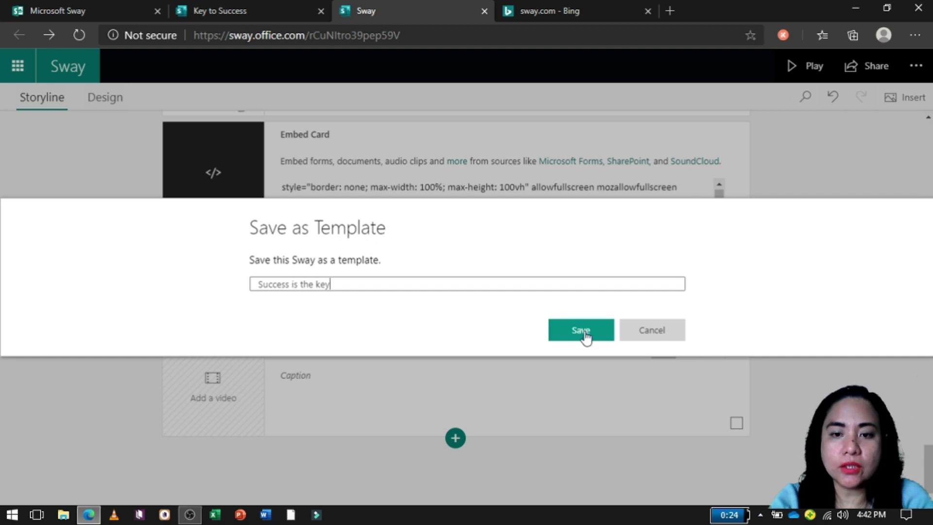
pyautogui.click(584, 333)
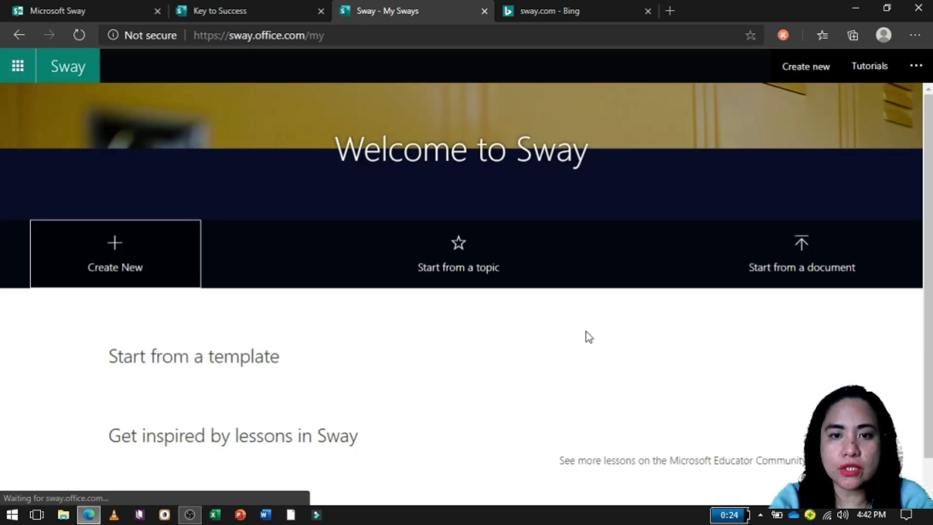
# Step: Check the saved template among the start templates and reopen the "Success is the key" Sway from My Sways
pyautogui.scroll(-3, 609, 249)
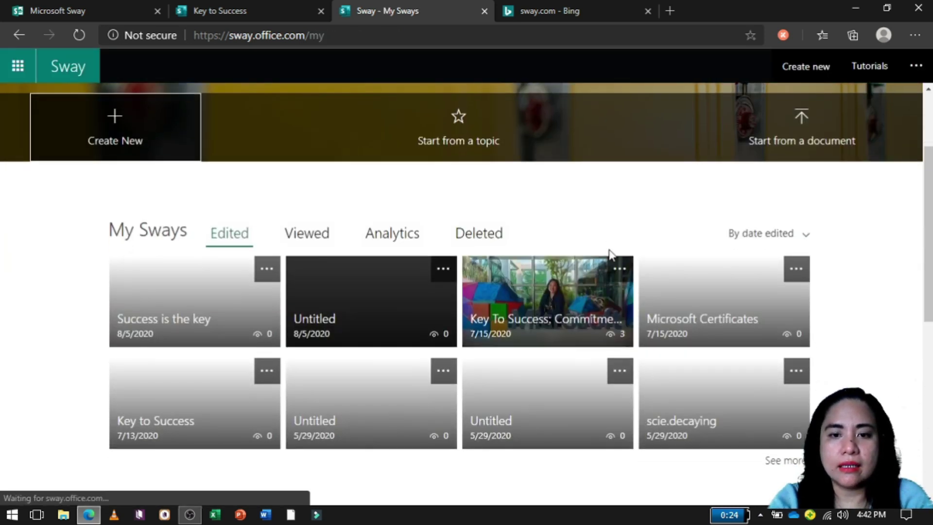
pyautogui.scroll(-8, 352, 350)
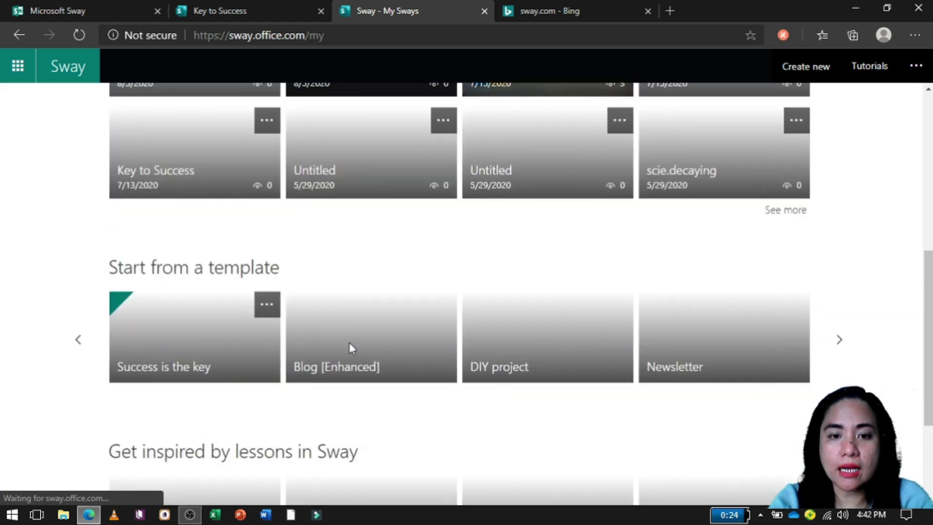
pyautogui.scroll(7, 349, 348)
pyautogui.scroll(5, 355, 348)
pyautogui.click(189, 427)
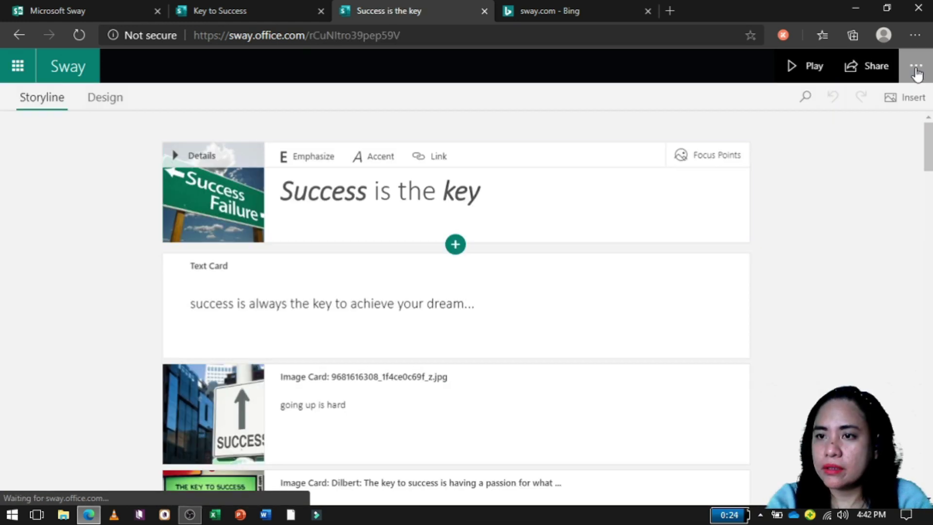
# Step: Export the "Success is the key" Sway as a Word document
pyautogui.click(917, 65)
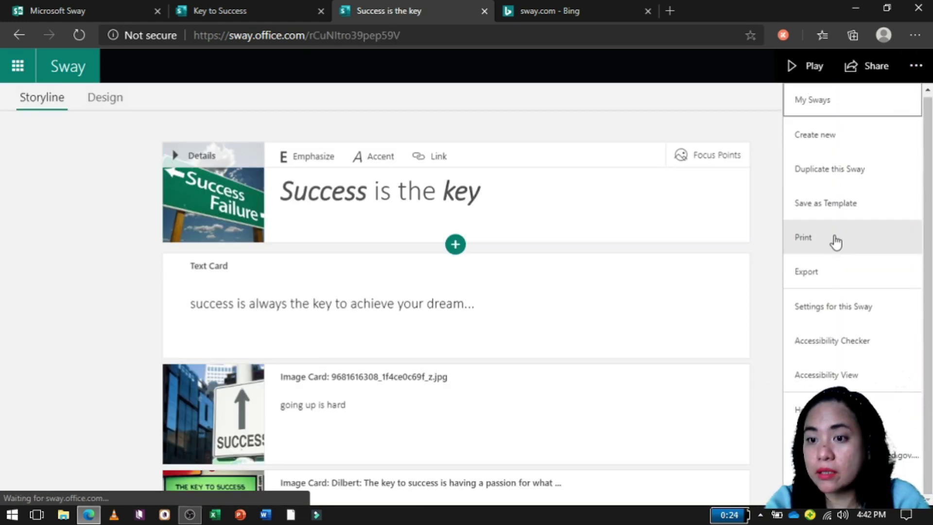
pyautogui.click(836, 279)
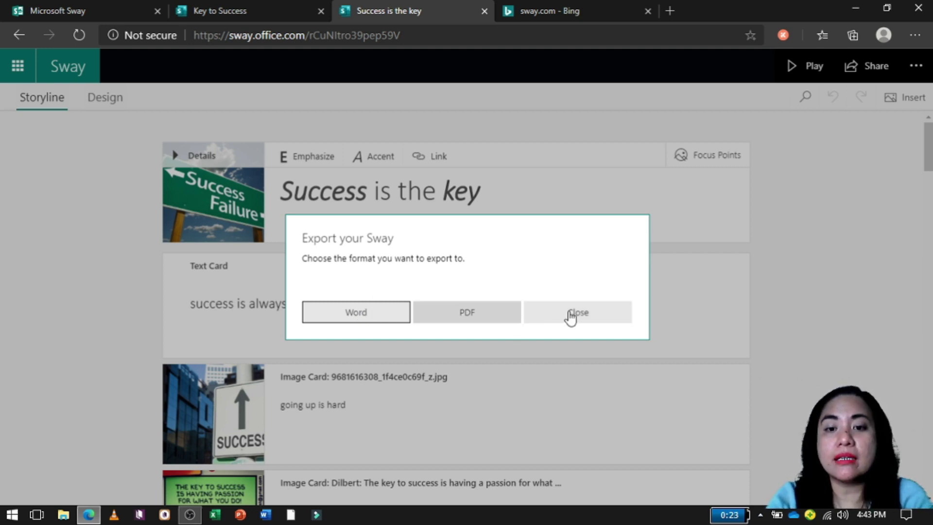
pyautogui.click(365, 322)
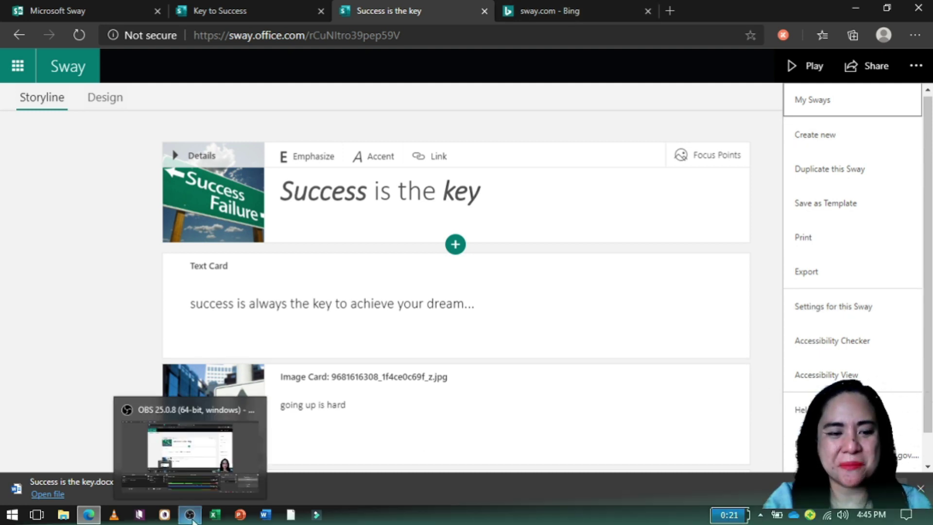
pyautogui.click(190, 515)
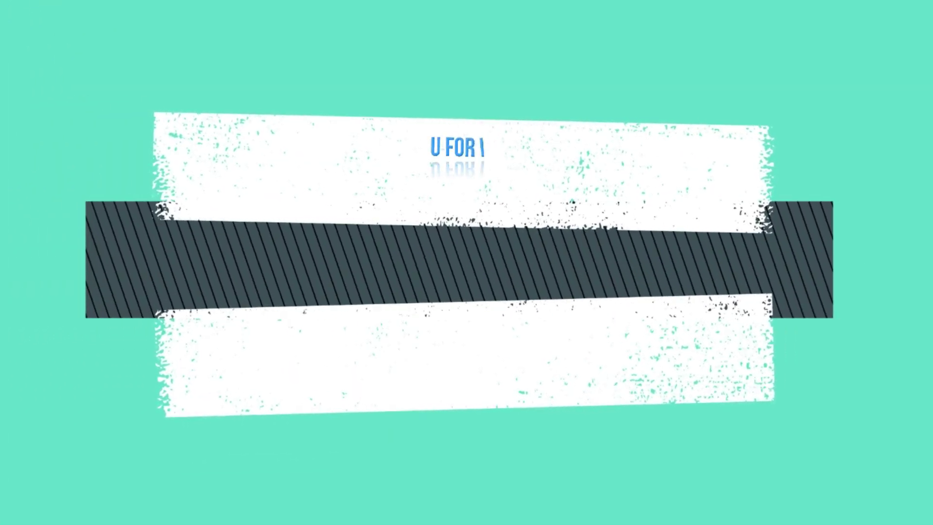